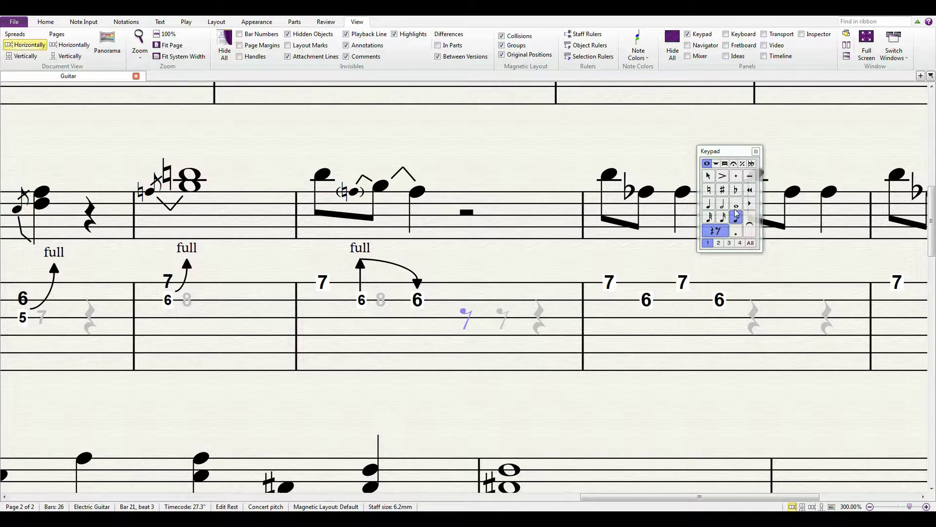
Add a fret 7 note on the top string after the released 6 in tab bar 21
{"action": "left_click", "coordinate": [729, 155]}
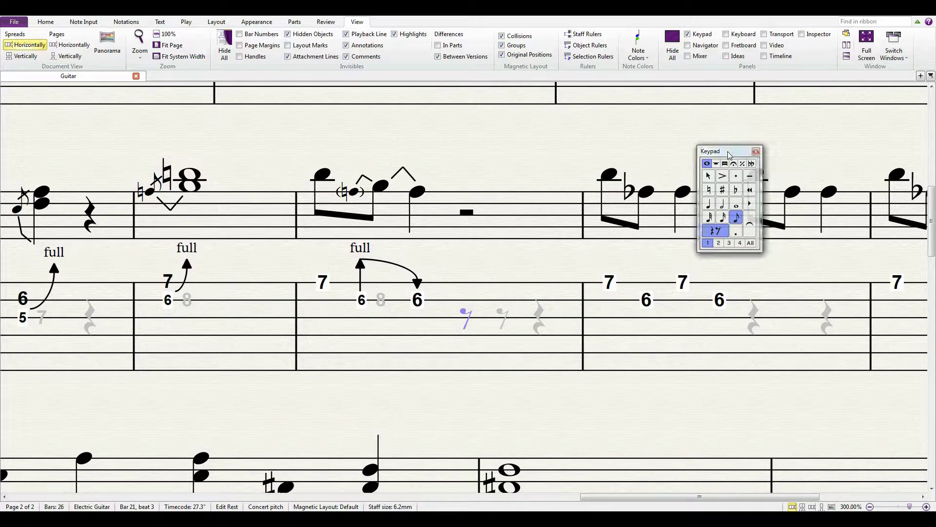
{"action": "key", "text": "Escape"}
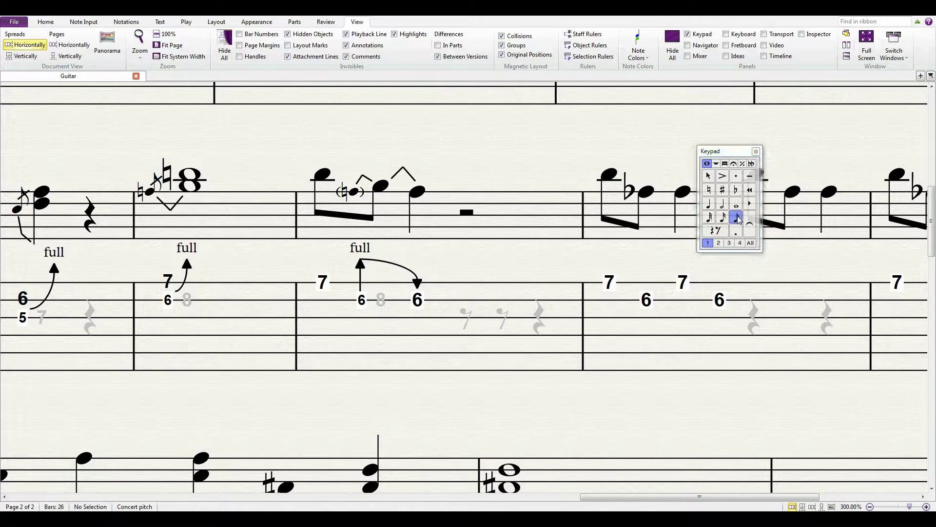
{"action": "left_click", "coordinate": [469, 283]}
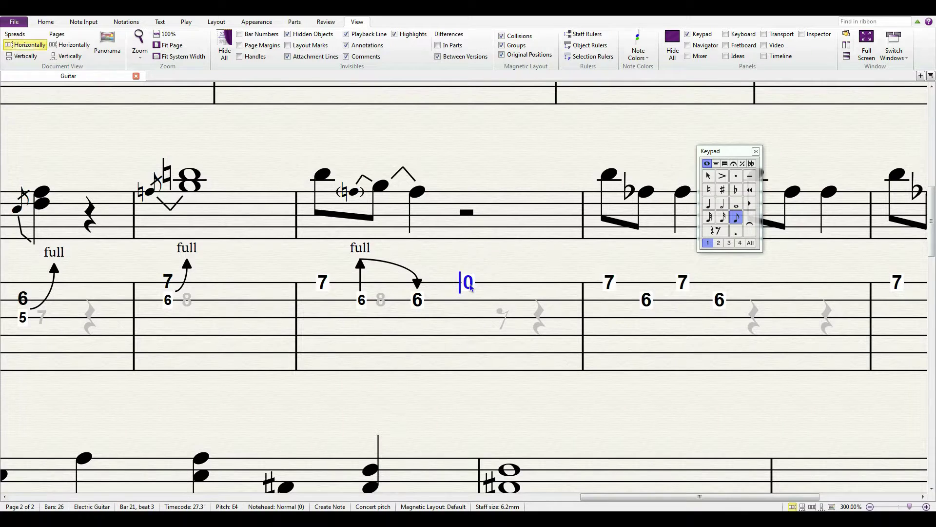
{"action": "type", "text": "7"}
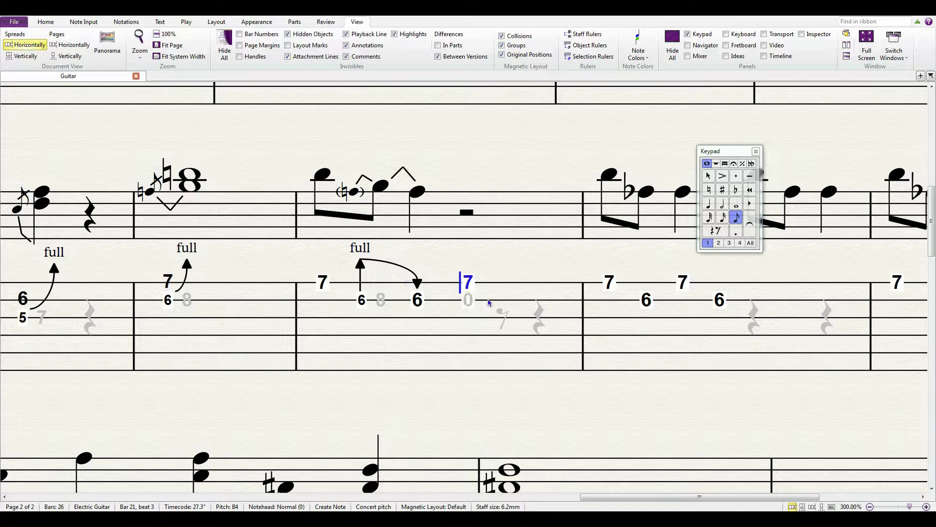
{"action": "key", "text": "Right"}
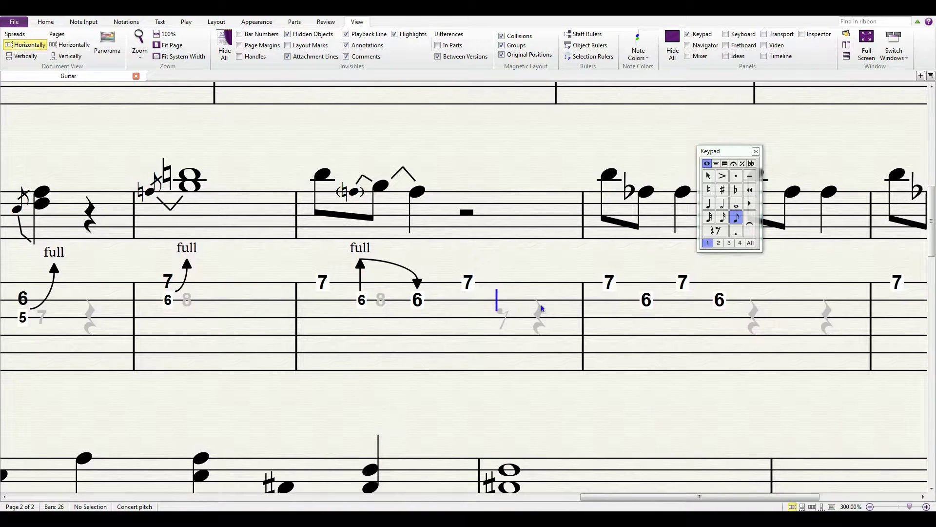
Enter a fret 8 note after the 7 and pick the grace-note type on the Keypad
{"action": "key", "text": "8"}
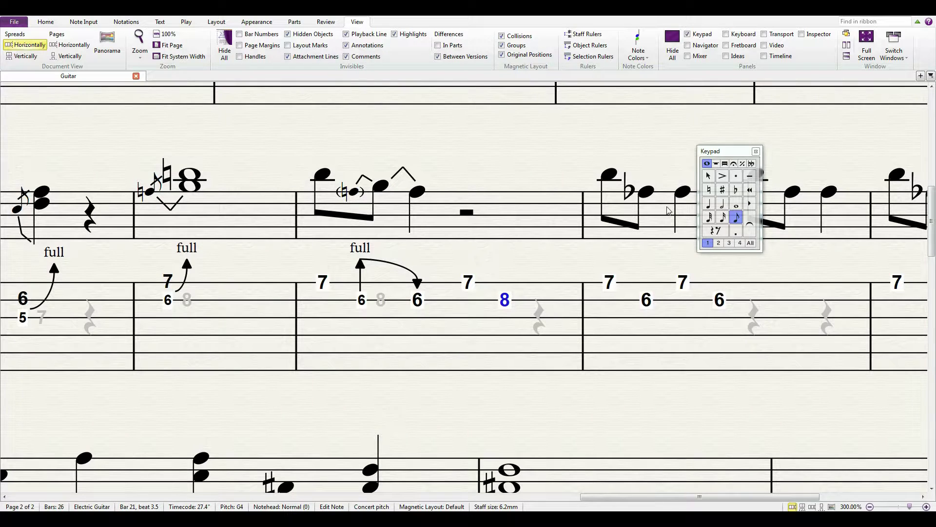
{"action": "left_click", "coordinate": [716, 163]}
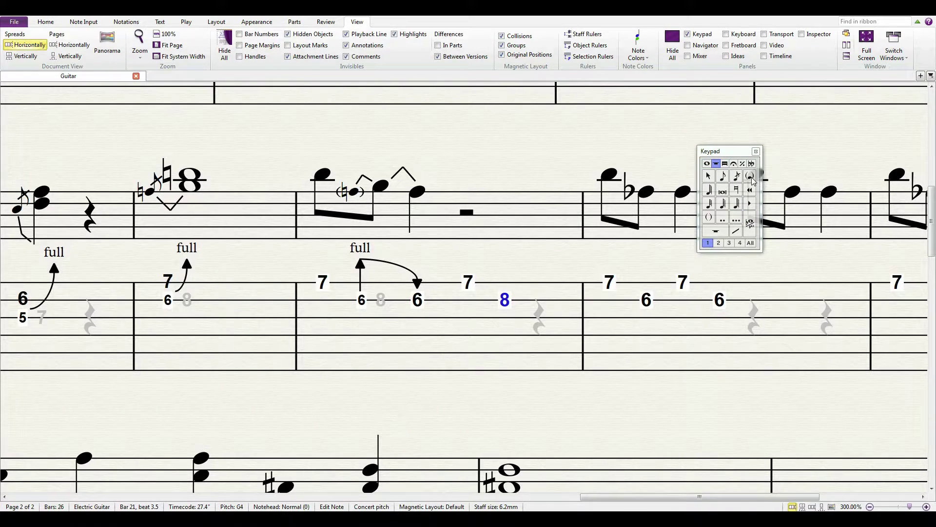
{"action": "left_click", "coordinate": [707, 163]}
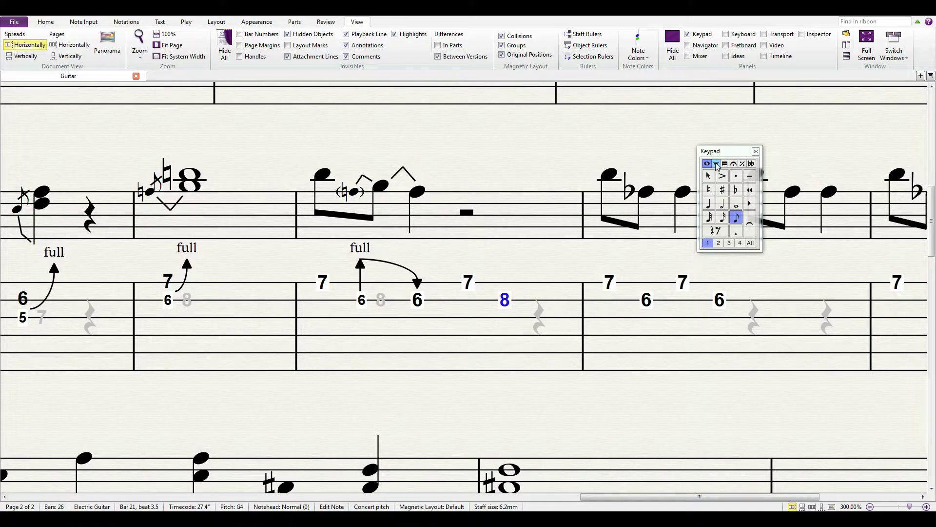
{"action": "left_click", "coordinate": [715, 163]}
{"action": "left_click", "coordinate": [749, 175]}
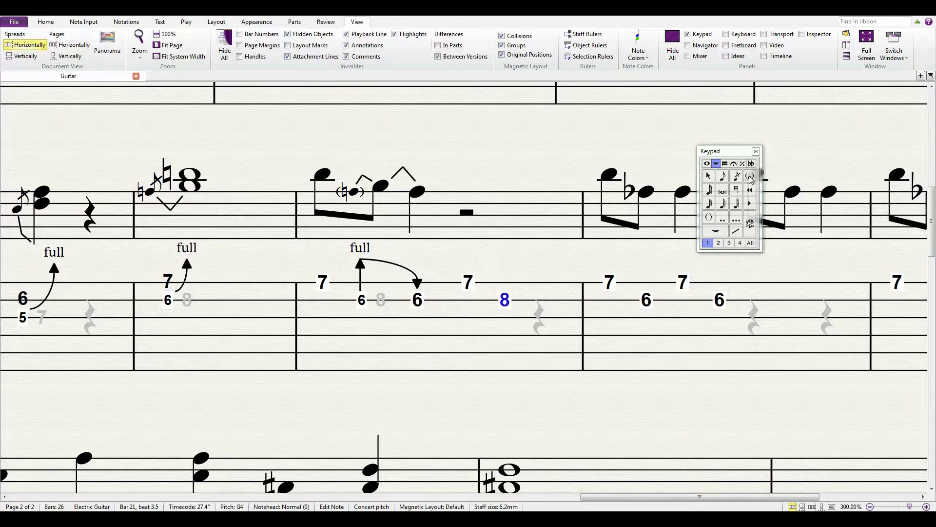
Insert a fret 6 grace note before the 8 and give it a full bend
{"action": "key", "text": "n"}
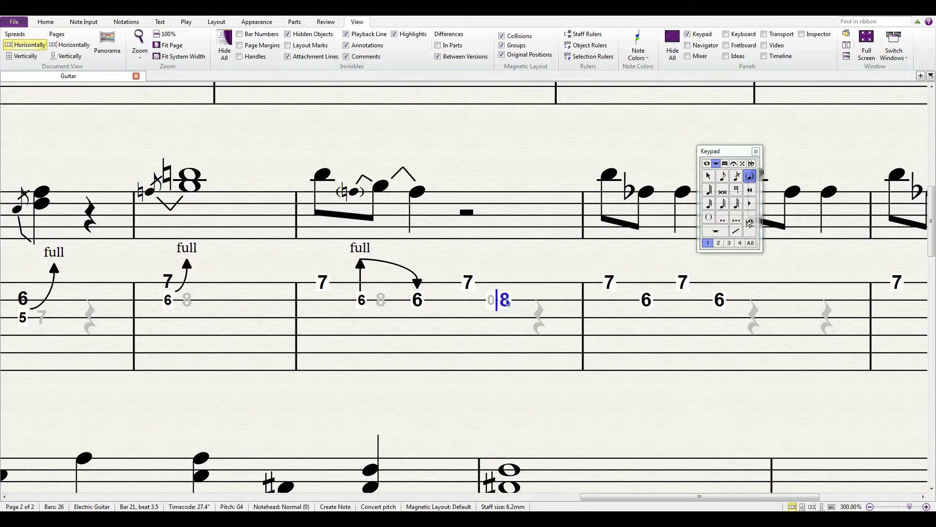
{"action": "key", "text": "0"}
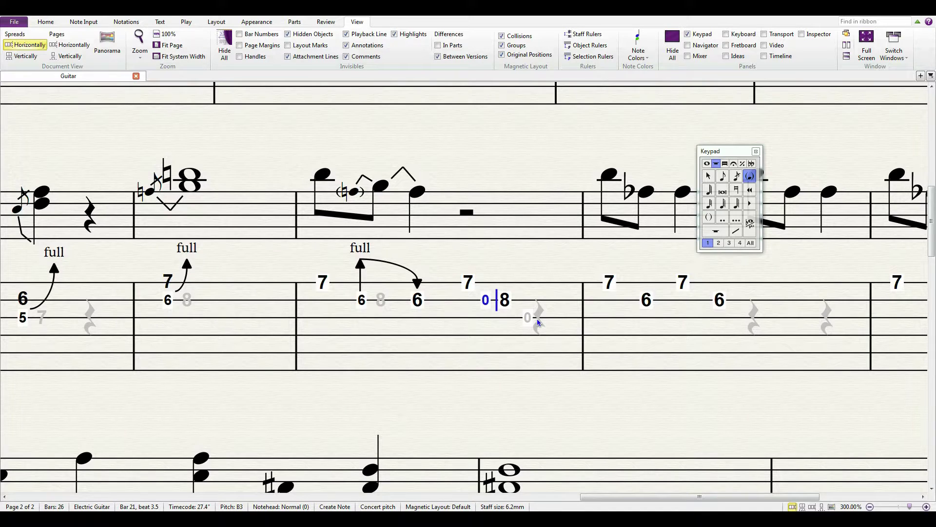
{"action": "key", "text": "6"}
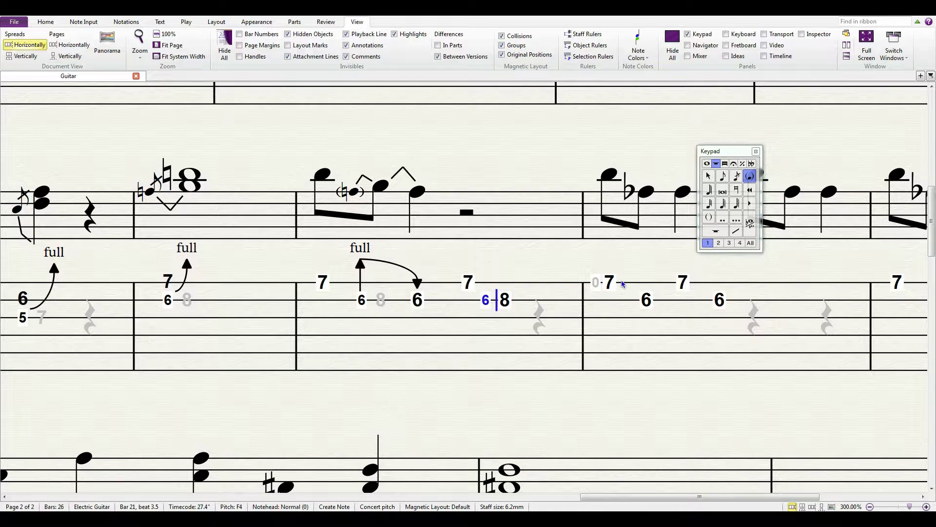
{"action": "key", "text": "j"}
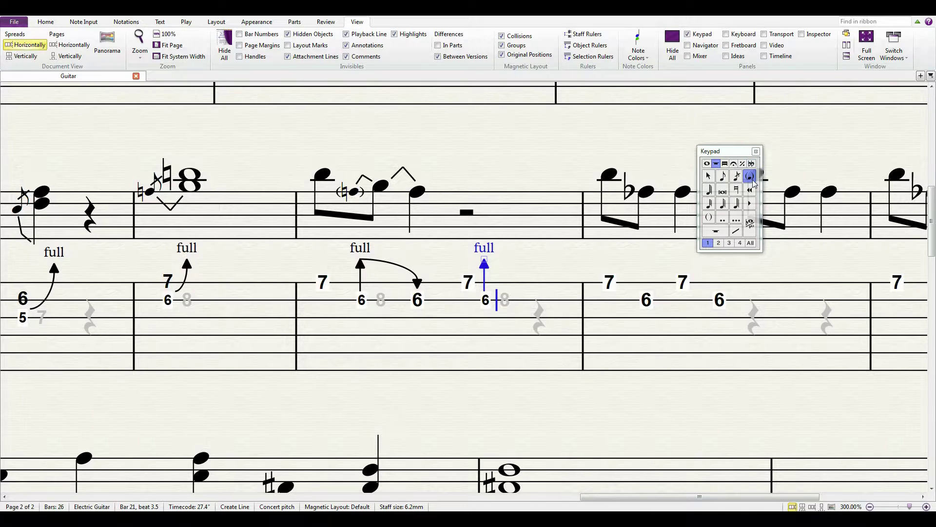
{"action": "left_click", "coordinate": [712, 154]}
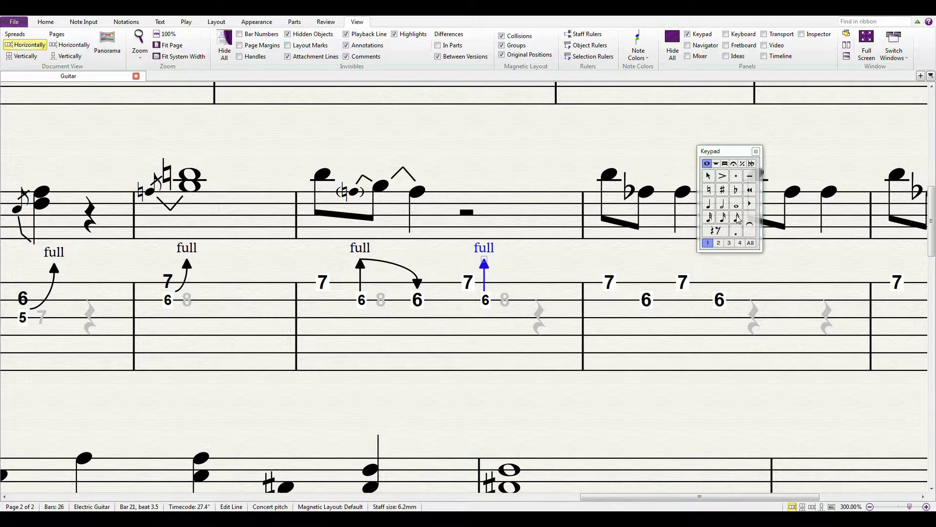
Replace the beat-4 rest in tab bar 21 with a quarter-note fret 6
{"action": "left_click", "coordinate": [737, 218]}
{"action": "left_click", "coordinate": [536, 303]}
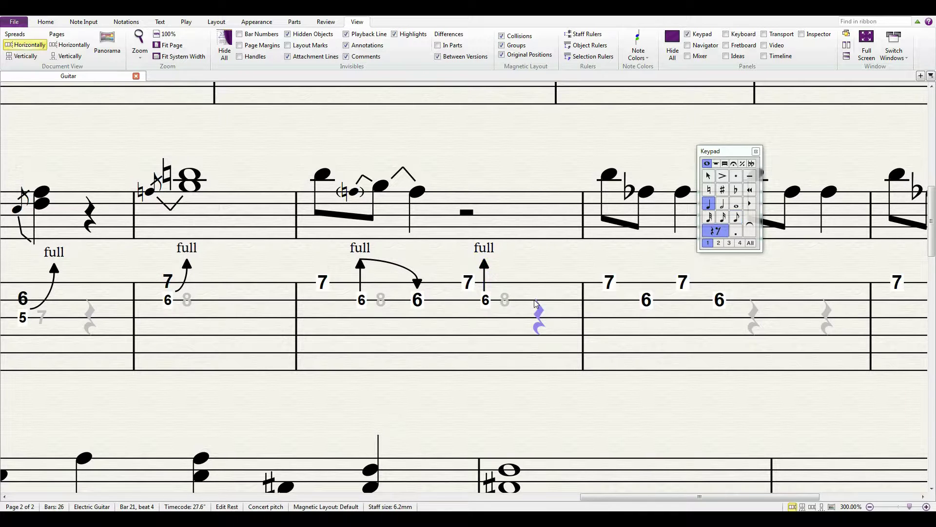
{"action": "left_click", "coordinate": [713, 232]}
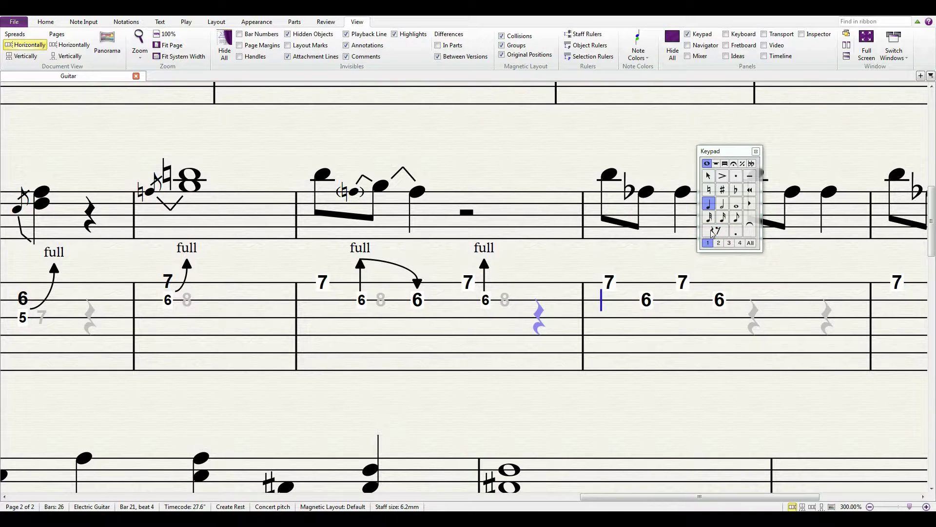
{"action": "left_click", "coordinate": [544, 298]}
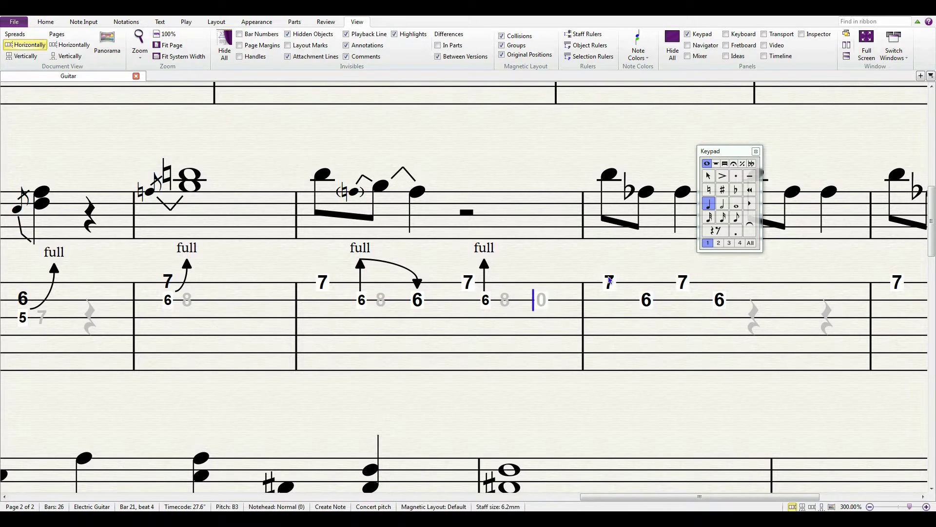
{"action": "left_click", "coordinate": [735, 220]}
{"action": "key", "text": "BackSpace"}
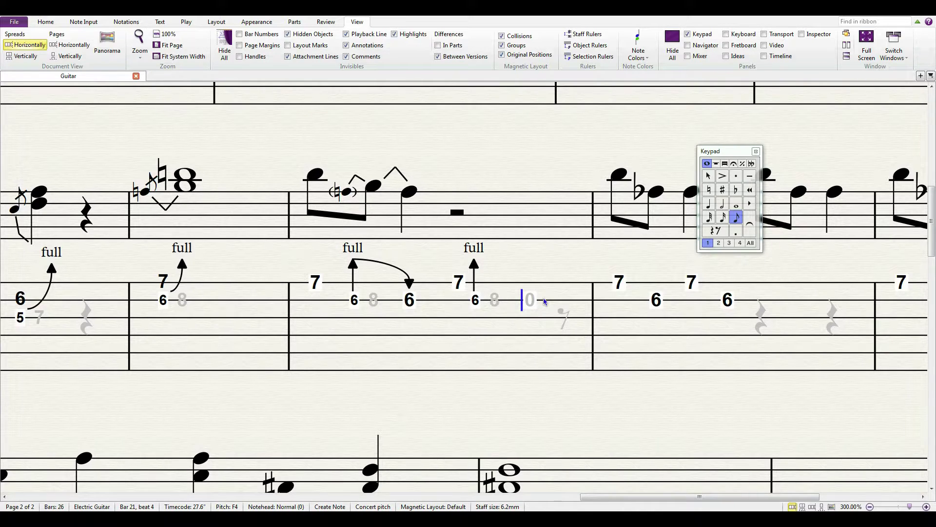
{"action": "type", "text": "6"}
{"action": "left_click", "coordinate": [709, 205]}
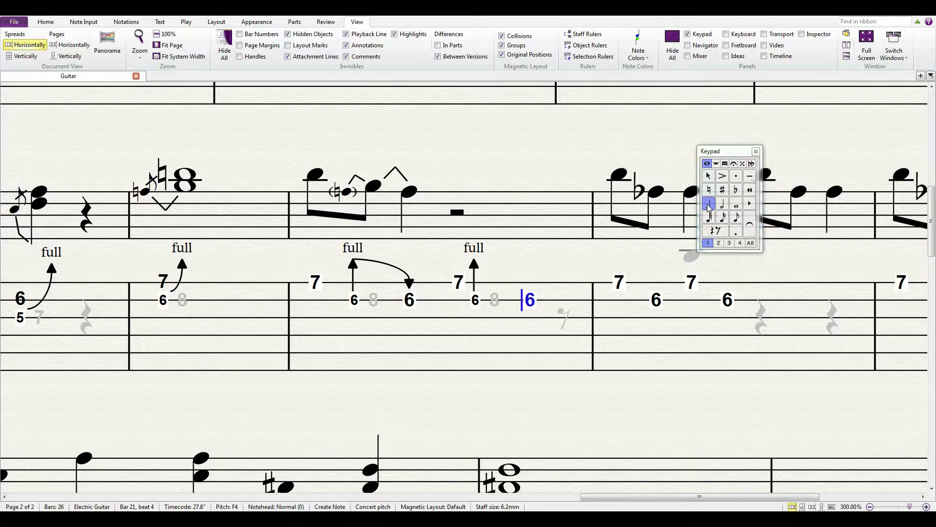
{"action": "left_click", "coordinate": [530, 300]}
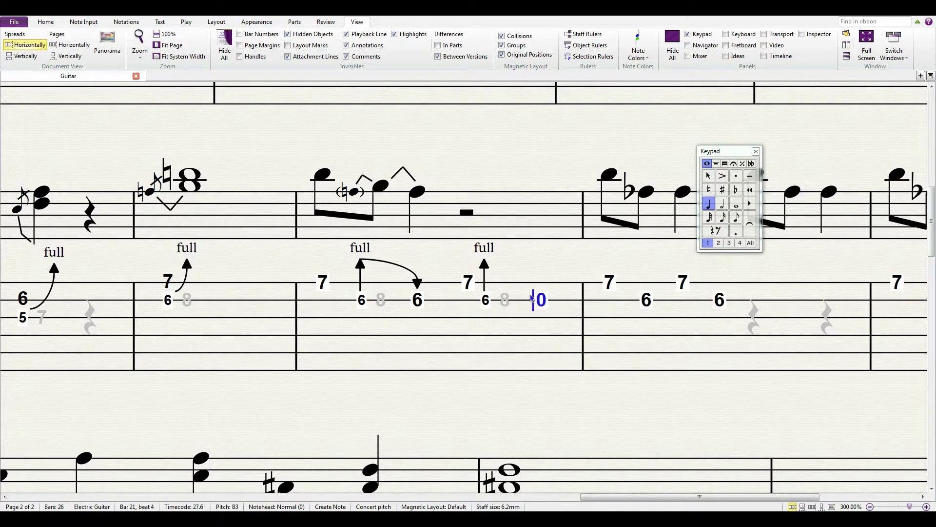
{"action": "key", "text": "6"}
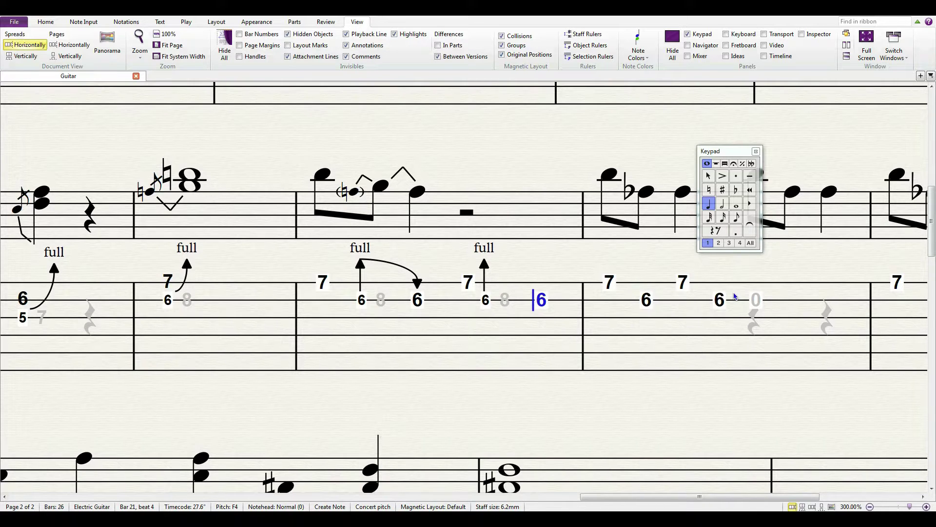
Add a bend line from the ghost 8 to the following 6, attaching it to the bend arrow
{"action": "left_click", "coordinate": [741, 155]}
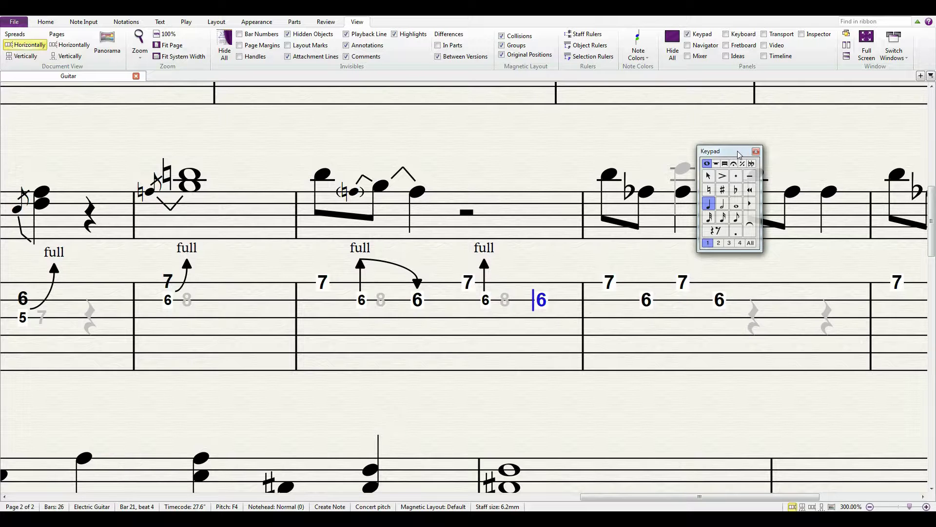
{"action": "key", "text": "Escape"}
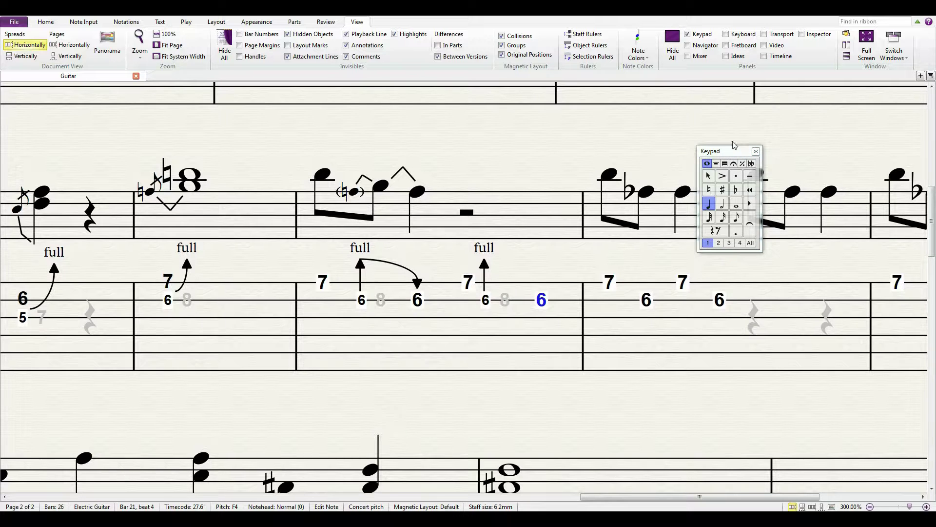
{"action": "left_click", "coordinate": [505, 301]}
{"action": "key", "text": "j"}
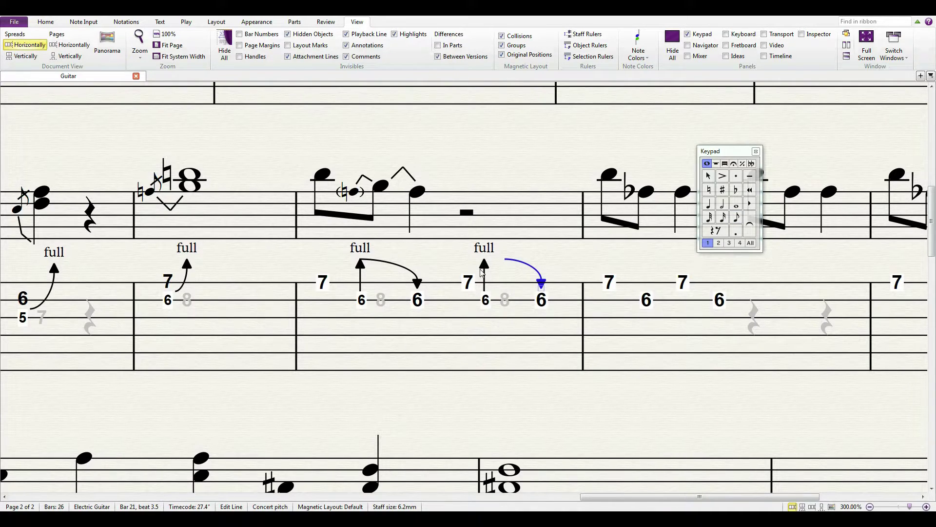
{"action": "left_click", "coordinate": [506, 260]}
{"action": "mouse_move", "coordinate": [503, 263]}
{"action": "left_mouse_down"}
{"action": "mouse_move", "coordinate": [482, 269]}
{"action": "mouse_move", "coordinate": [492, 265]}
{"action": "left_mouse_up"}
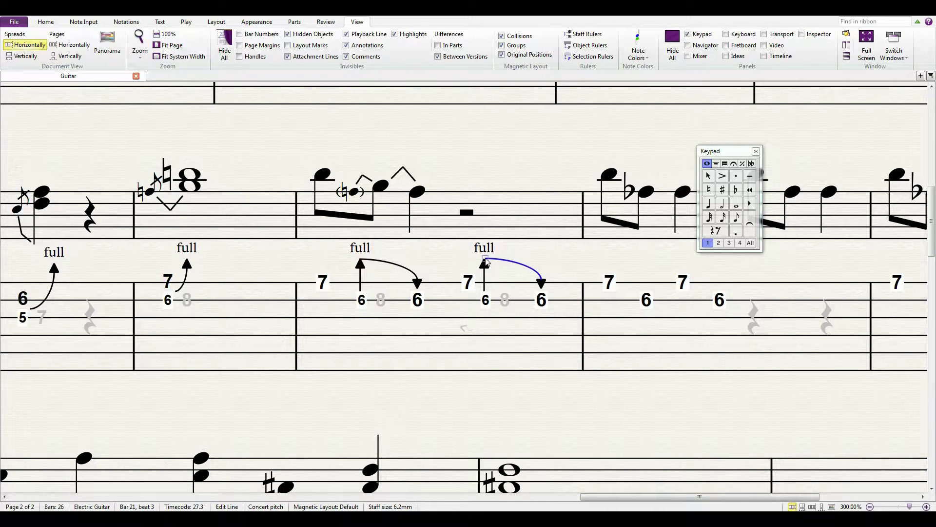
Move the release arc's start up to the full-bend peak of the second figure
{"action": "left_click", "coordinate": [485, 264]}
{"action": "key", "text": "Escape"}
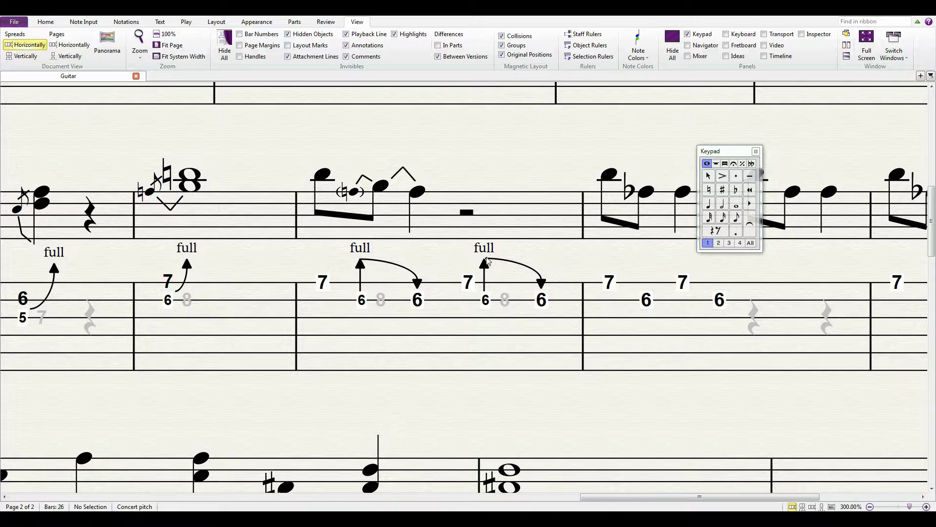
{"action": "left_click", "coordinate": [486, 262]}
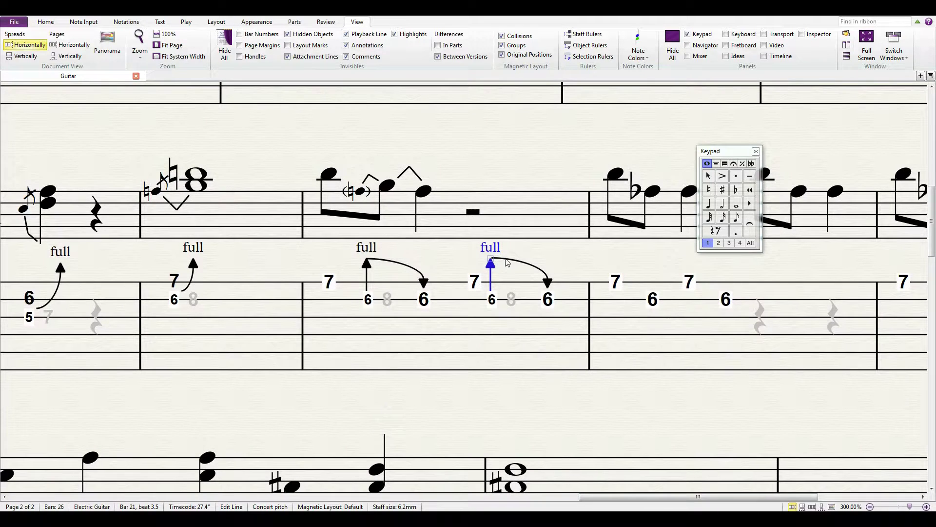
{"action": "left_click", "coordinate": [495, 262]}
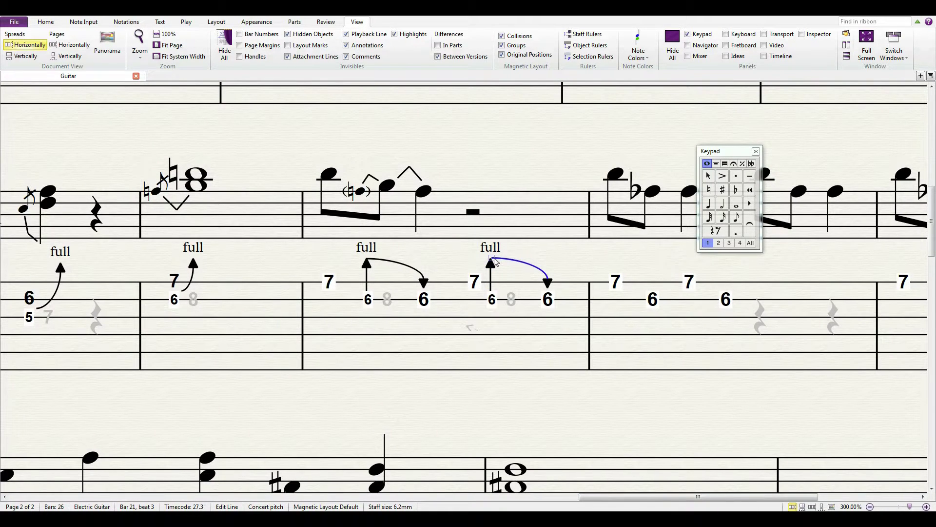
{"action": "left_click", "coordinate": [492, 262]}
{"action": "key", "text": "Escape"}
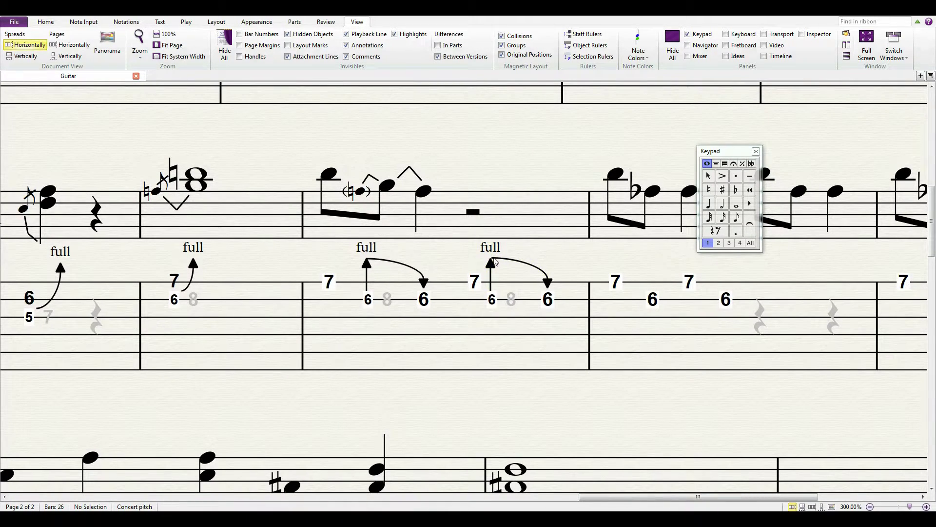
{"action": "left_click", "coordinate": [492, 262]}
{"action": "left_click", "coordinate": [495, 260]}
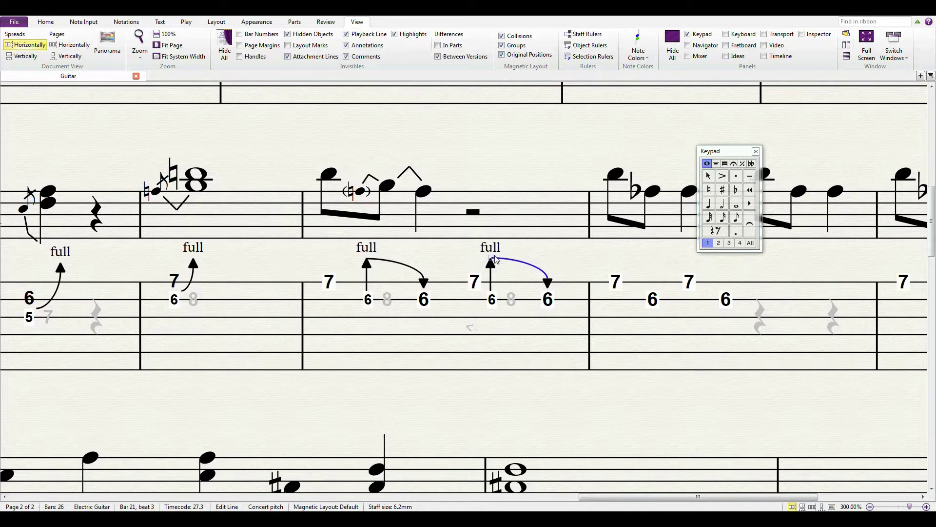
{"action": "mouse_move", "coordinate": [495, 260]}
{"action": "left_mouse_down"}
{"action": "mouse_move", "coordinate": [509, 243]}
{"action": "mouse_move", "coordinate": [497, 253]}
{"action": "left_mouse_up"}
{"action": "key", "text": "Escape"}
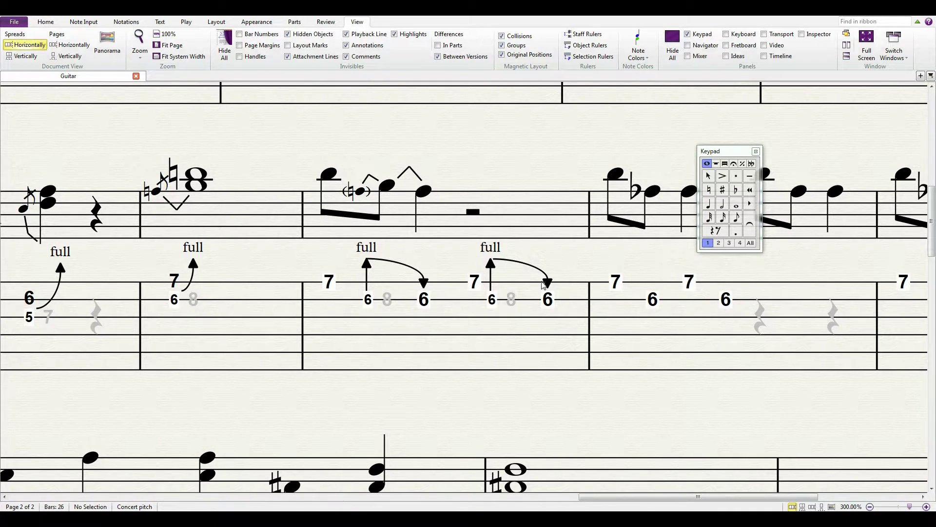
Copy tab bar 21 and paste it into treble-staff bar 21
{"action": "left_click", "coordinate": [452, 314]}
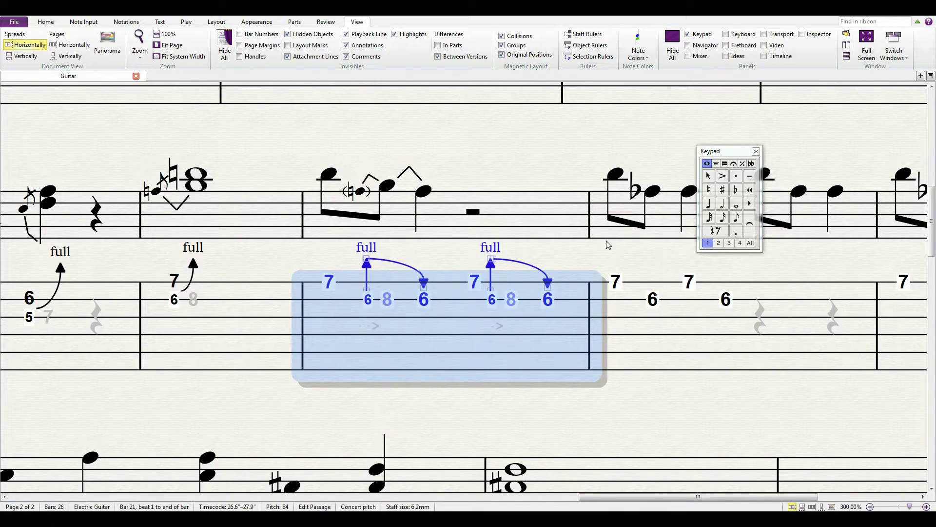
{"action": "key", "text": "ctrl+c"}
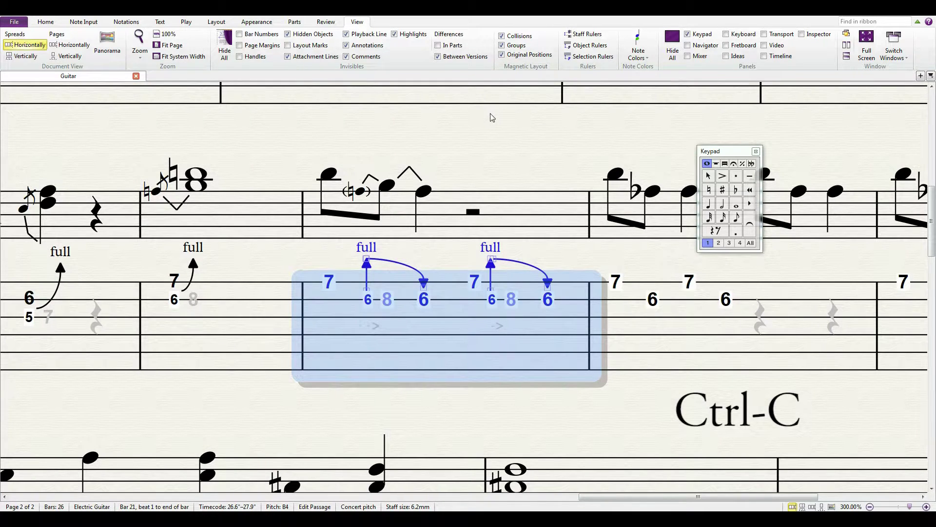
{"action": "left_click", "coordinate": [518, 202]}
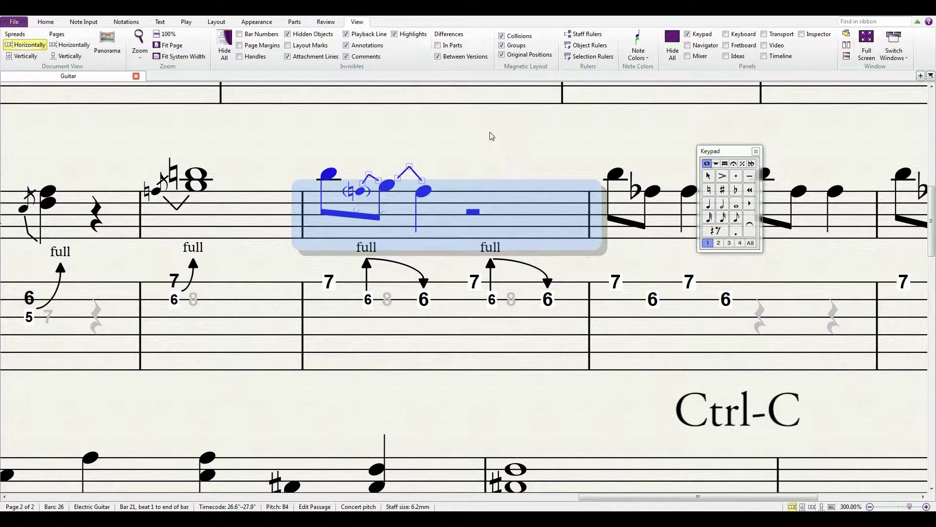
{"action": "key", "text": "ctrl+v"}
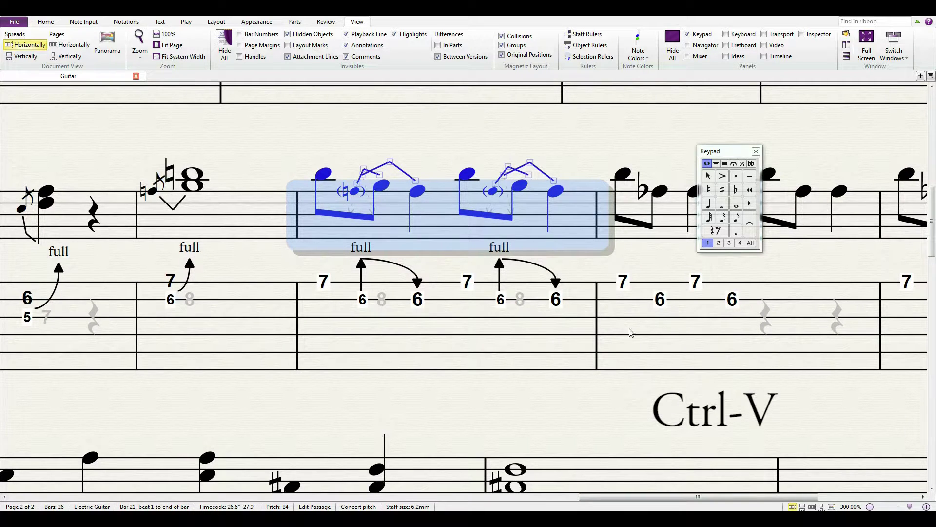
Reshape the second treble figure's bend line and move the Keypad to the top-right corner
{"action": "left_click", "coordinate": [507, 179]}
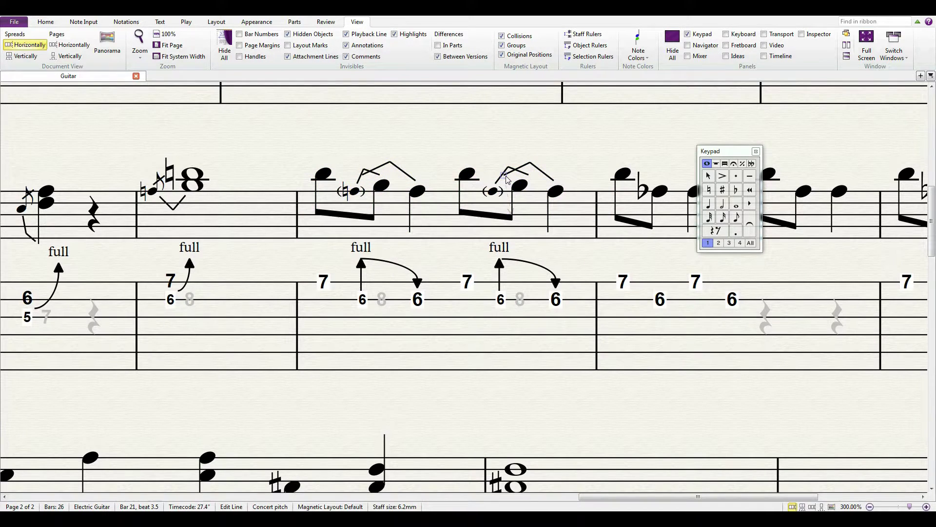
{"action": "left_click_drag", "start_coordinate": [508, 179], "coordinate": [539, 179]}
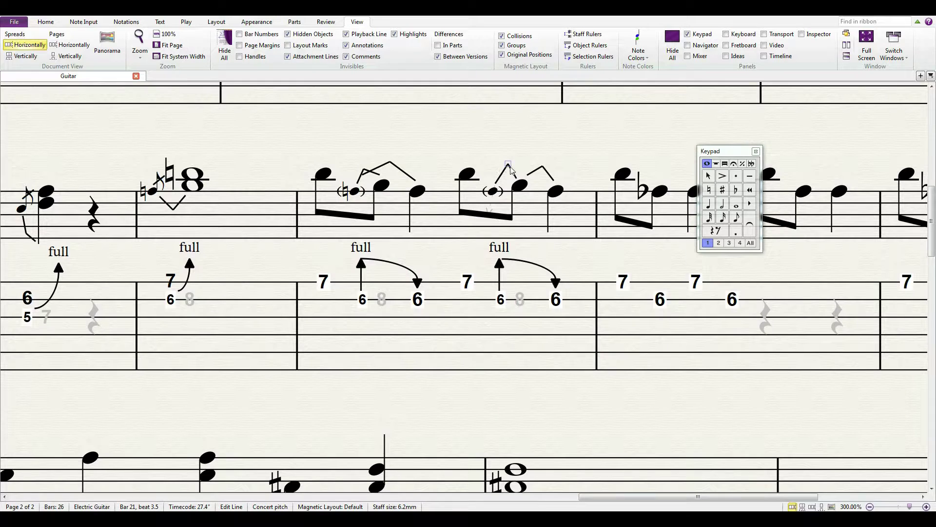
{"action": "left_click_drag", "start_coordinate": [507, 169], "coordinate": [529, 177]}
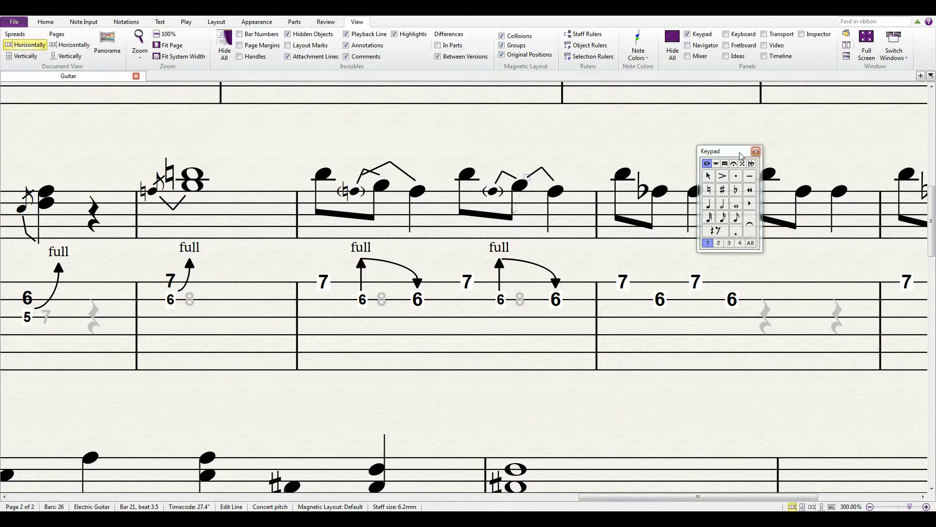
{"action": "left_click_drag", "start_coordinate": [738, 153], "coordinate": [897, 103]}
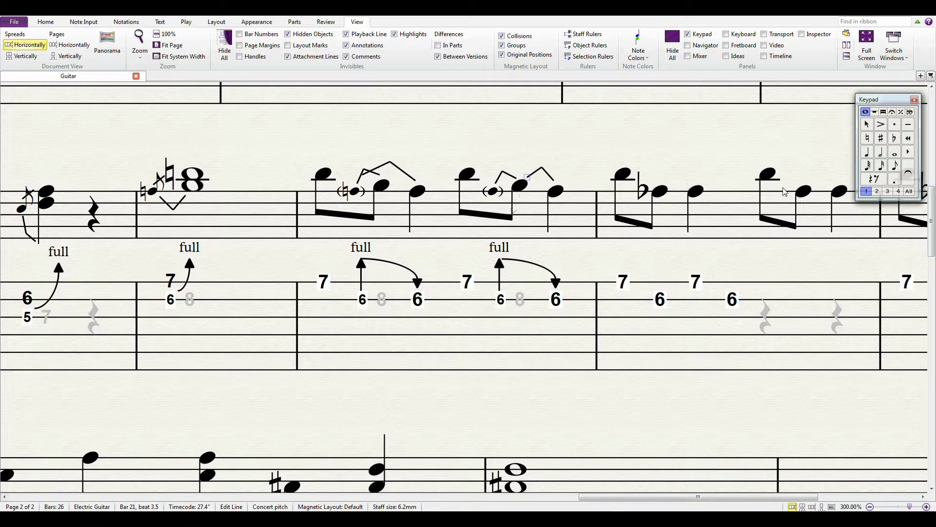
{"action": "left_click", "coordinate": [469, 325]}
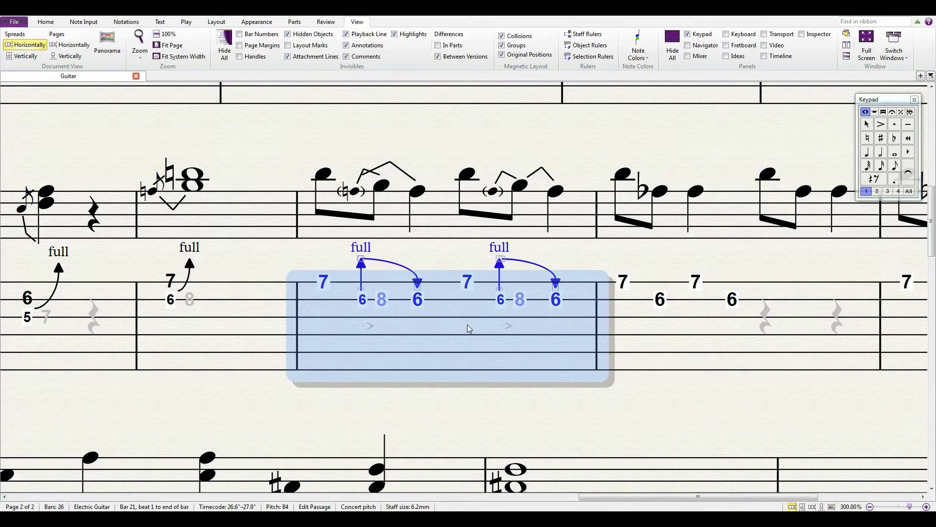
Copy tab bar 21's two bend-and-release figures into tab bar 22
{"action": "key", "text": "ctrl+c"}
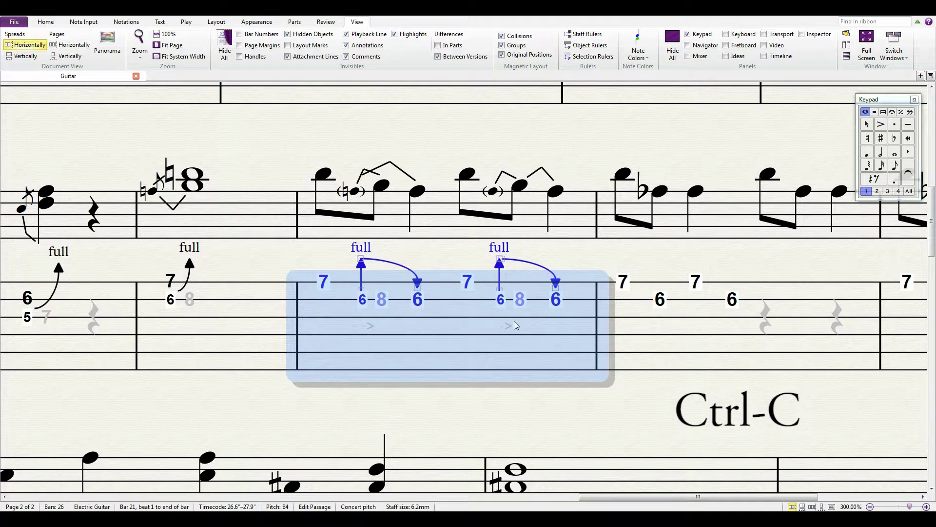
{"action": "left_click", "coordinate": [707, 329]}
{"action": "key", "text": "ctrl+v"}
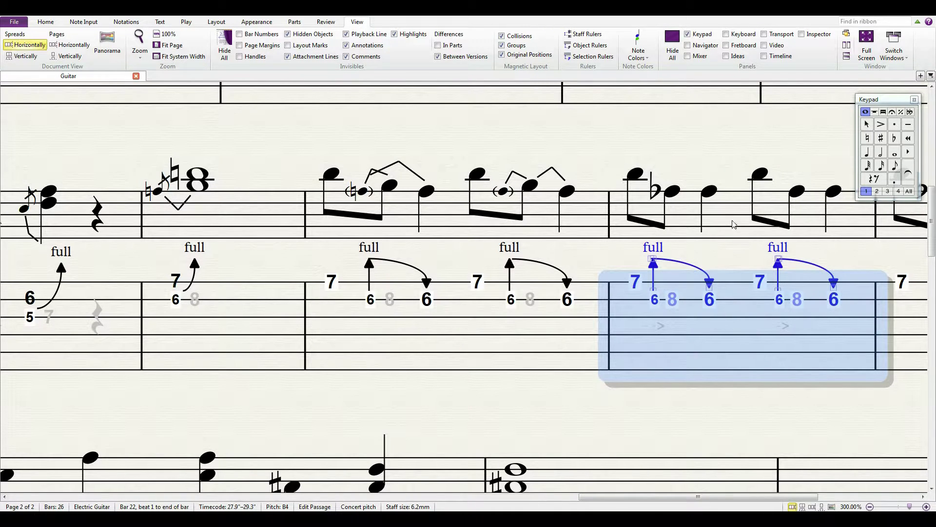
{"action": "left_click", "coordinate": [388, 176]}
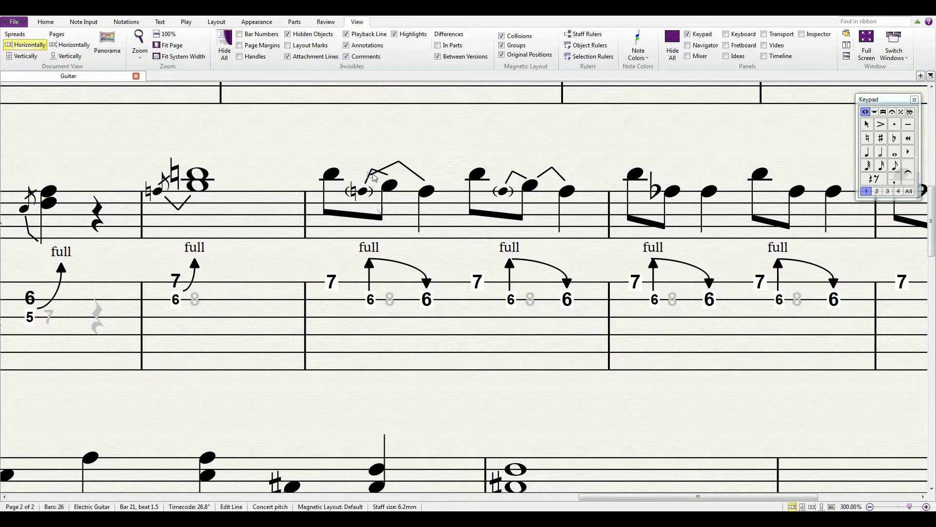
Drag the first treble figure's bend-line handles into a peak matching the second figure's line
{"action": "left_click_drag", "start_coordinate": [379, 177], "coordinate": [404, 181]}
{"action": "left_click_drag", "start_coordinate": [390, 178], "coordinate": [389, 186]}
{"action": "left_click_drag", "start_coordinate": [376, 168], "coordinate": [376, 168]}
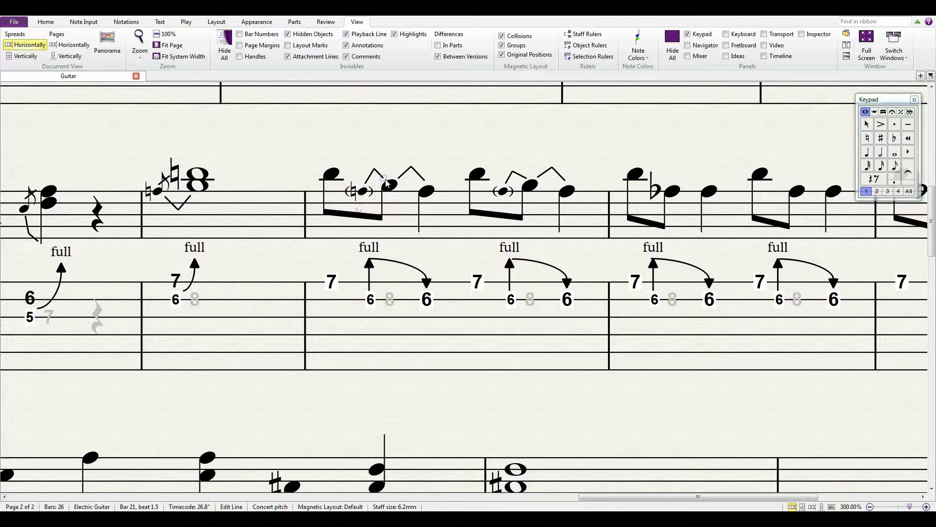
{"action": "left_click_drag", "start_coordinate": [384, 178], "coordinate": [385, 180]}
{"action": "key", "text": "Escape"}
{"action": "left_click_drag", "start_coordinate": [388, 178], "coordinate": [386, 180]}
{"action": "left_click", "coordinate": [433, 150]}
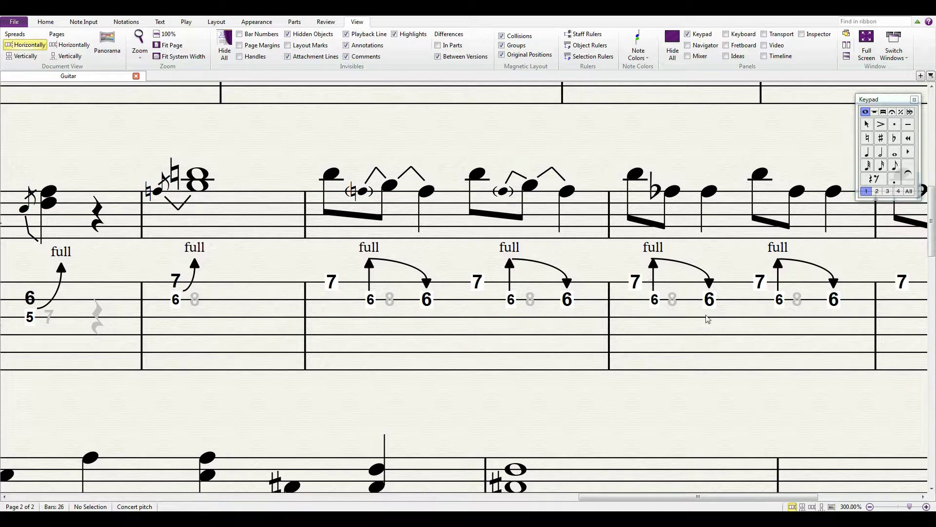
Copy treble bar 21, with its grace note and bend lines, into bar 22
{"action": "left_click", "coordinate": [726, 219]}
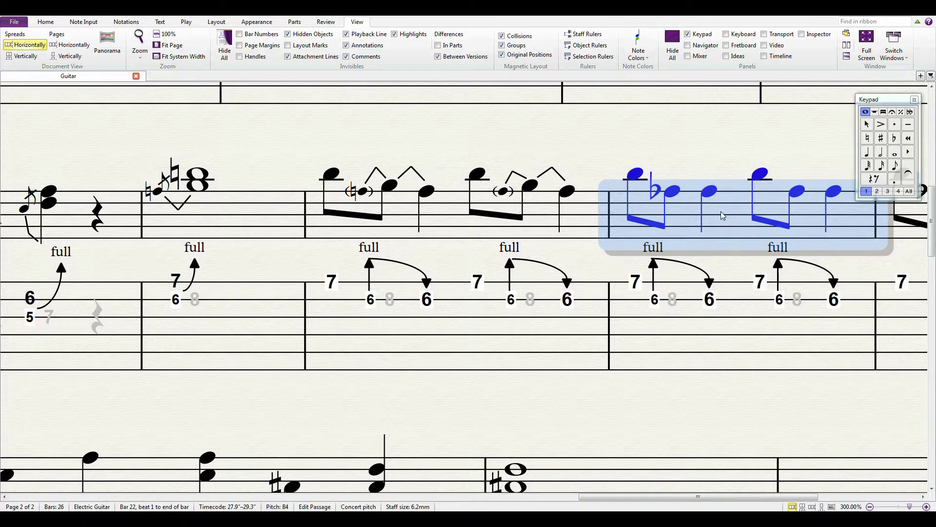
{"action": "key", "text": "ctrl+v"}
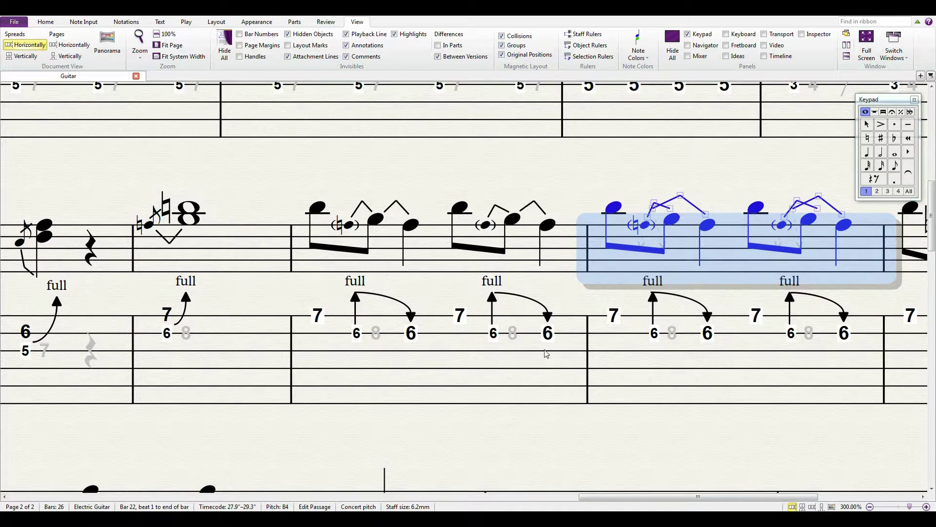
{"action": "left_click", "coordinate": [435, 244]}
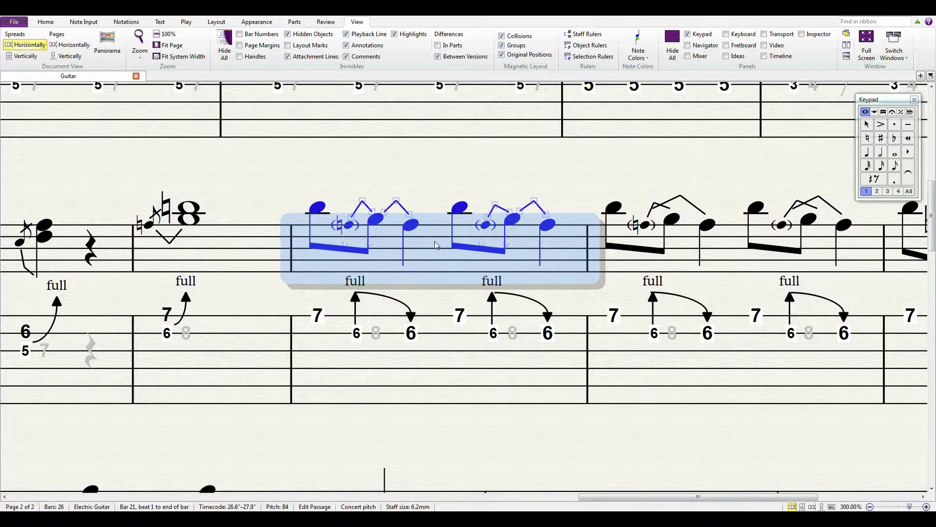
{"action": "key", "text": "ctrl+c"}
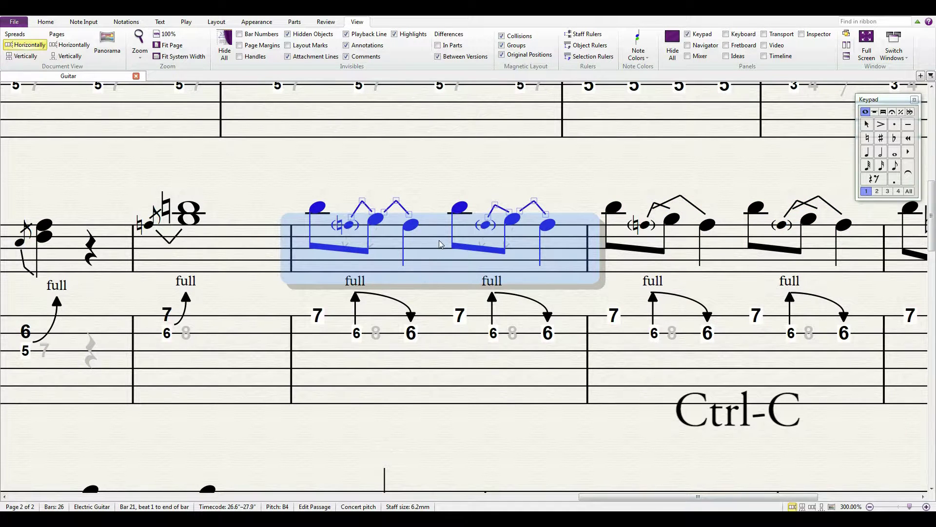
{"action": "left_click", "coordinate": [722, 246]}
{"action": "key", "text": "ctrl+v"}
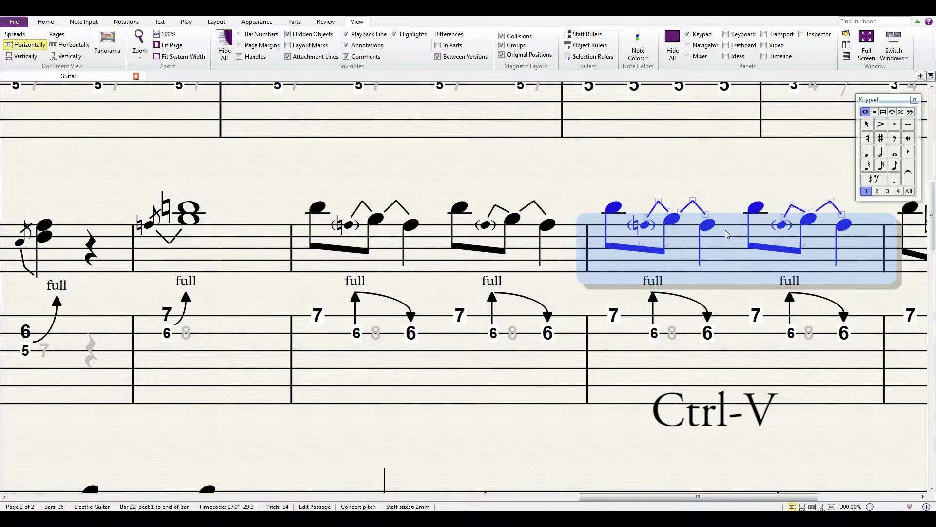
{"action": "key", "text": "Escape"}
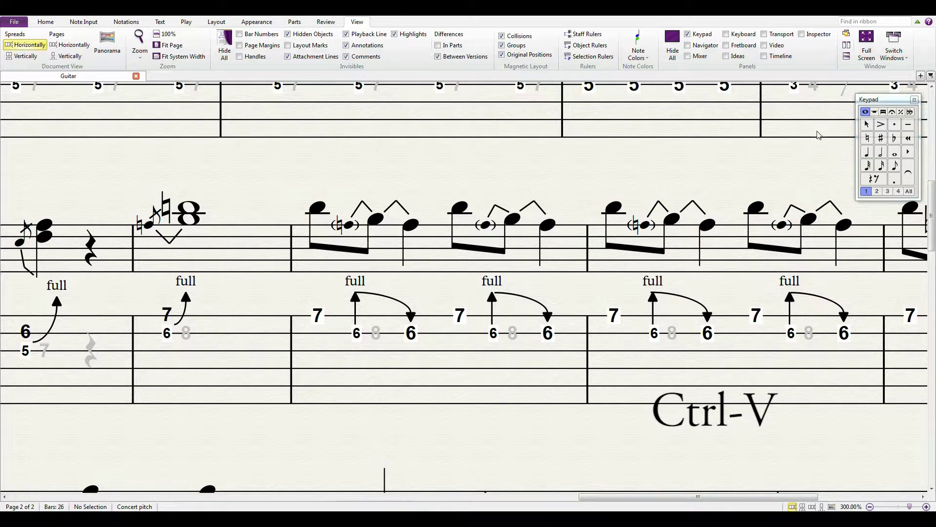
{"action": "left_click_drag", "start_coordinate": [796, 146], "coordinate": [691, 147]}
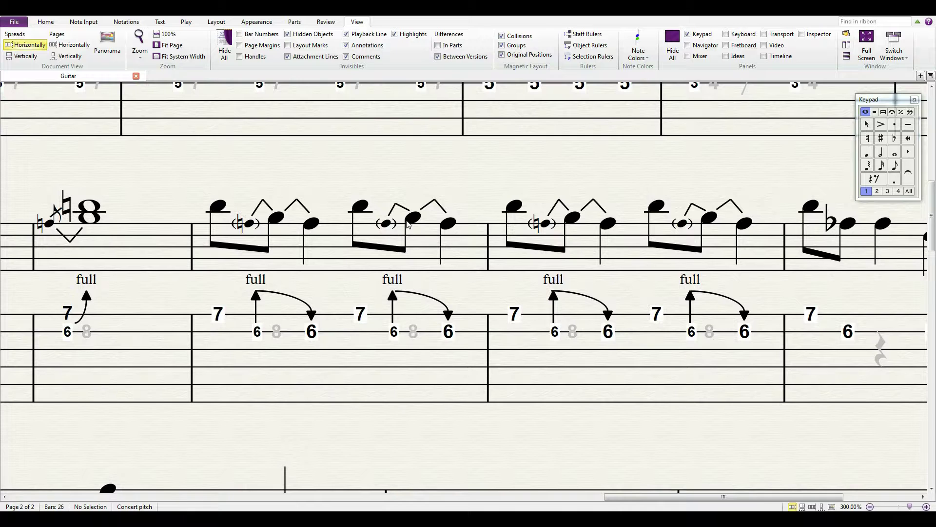
Show the Text ribbon options and nudge the score view down slightly
{"action": "left_click", "coordinate": [160, 21]}
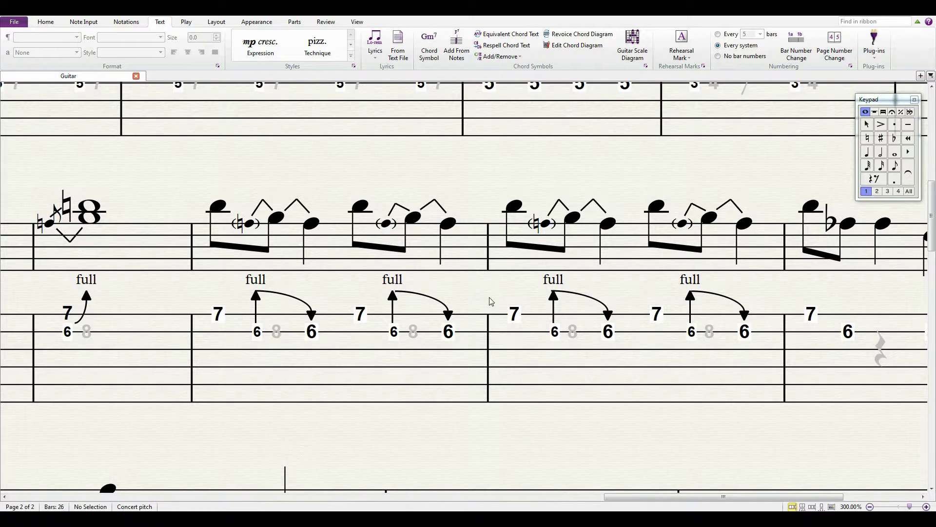
{"action": "left_click_drag", "start_coordinate": [489, 297], "coordinate": [491, 303]}
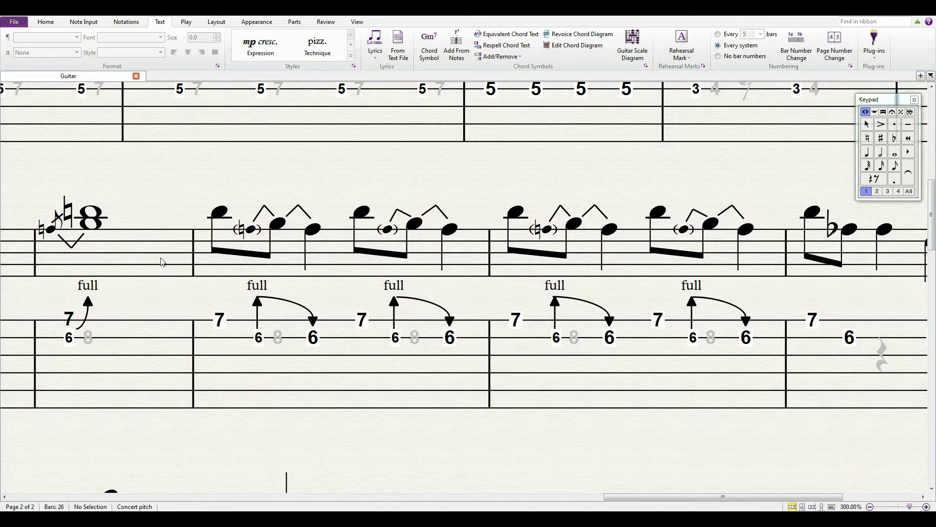
Drag bar 20 of the tab staff downward twice to widen its gap below the treble staff
{"action": "left_click", "coordinate": [172, 245]}
{"action": "scroll", "coordinate": [171, 245], "scroll_direction": "down", "scroll_amount": 1}
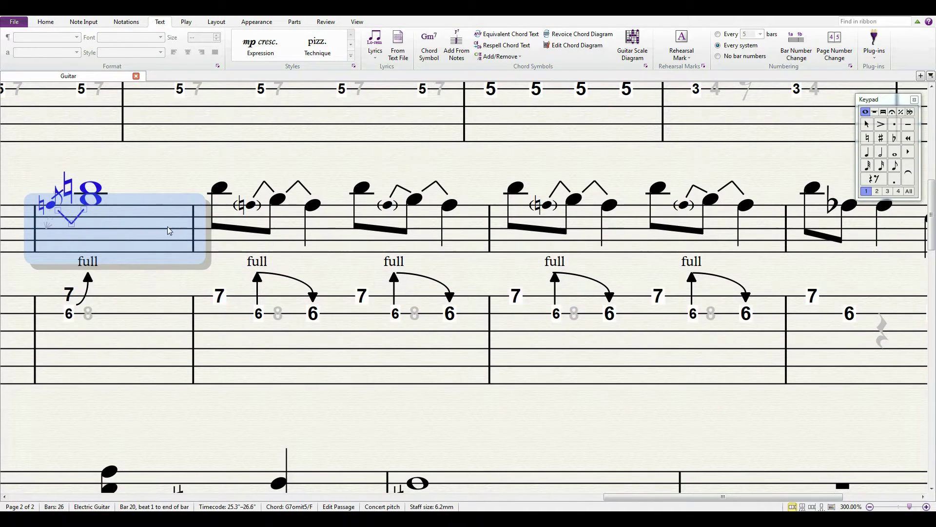
{"action": "left_click", "coordinate": [165, 300]}
{"action": "left_click_drag", "start_coordinate": [167, 314], "coordinate": [162, 363]}
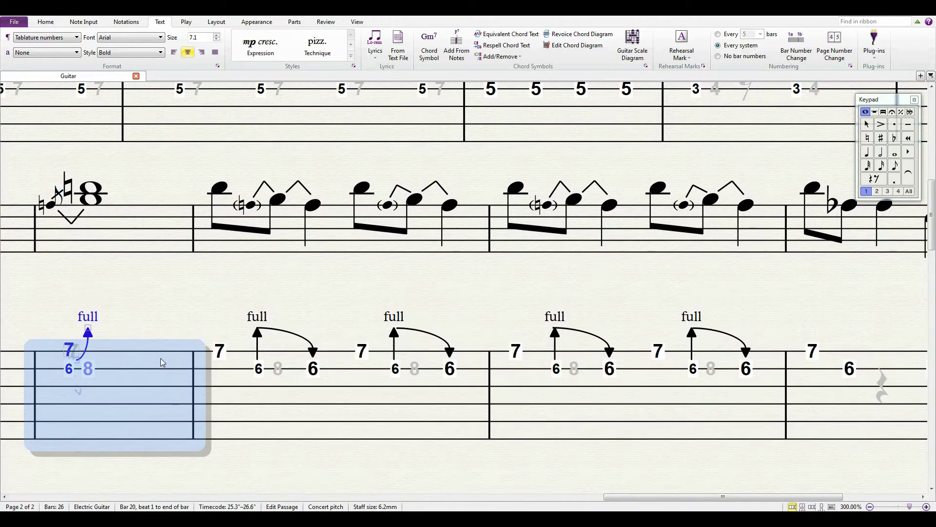
{"action": "key", "text": "Escape"}
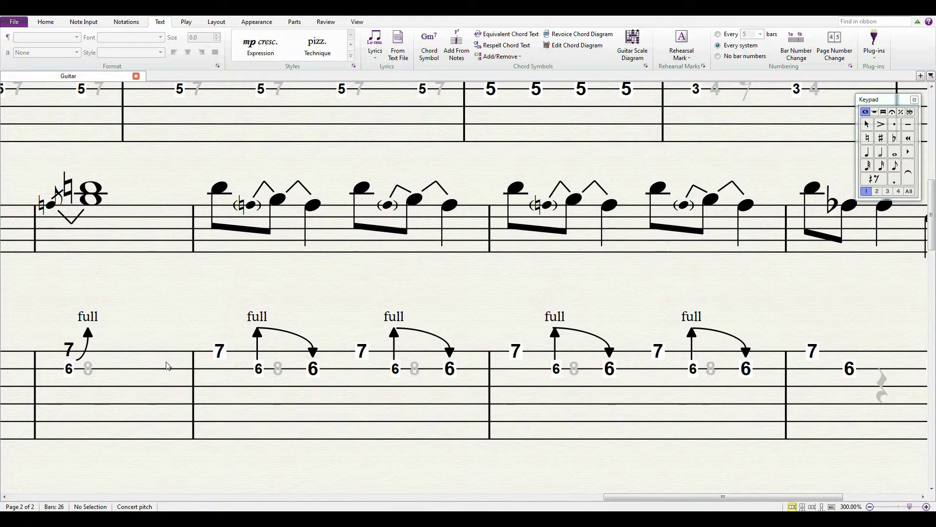
{"action": "left_click_drag", "start_coordinate": [168, 367], "coordinate": [168, 373]}
{"action": "key", "text": "Escape"}
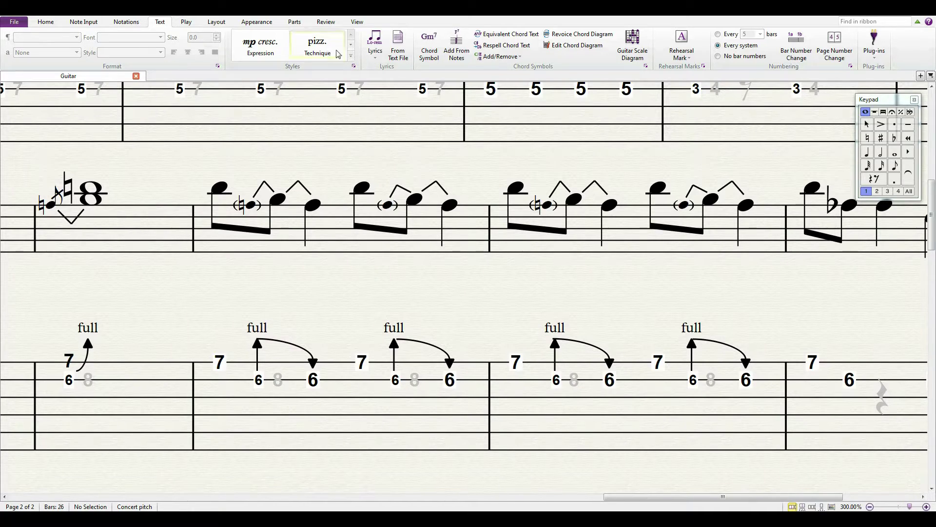
Pick Guitar let ring from the expanded Lines gallery and place it at bar 21's first note
{"action": "left_click", "coordinate": [122, 24]}
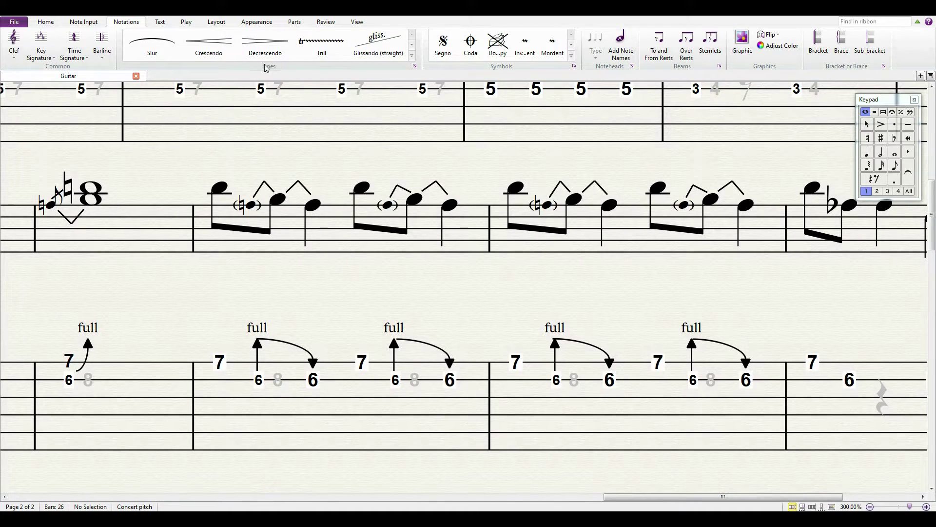
{"action": "left_click", "coordinate": [412, 59]}
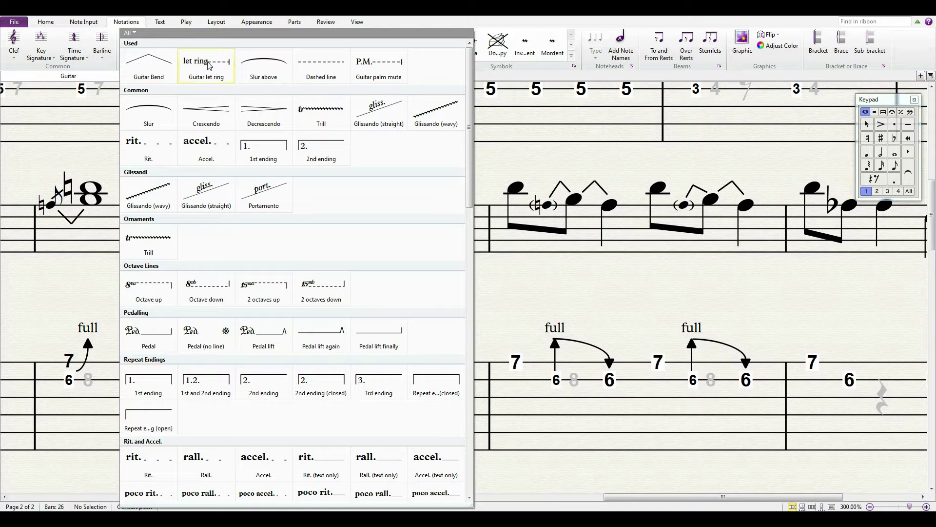
{"action": "left_click_drag", "start_coordinate": [466, 161], "coordinate": [461, 381]}
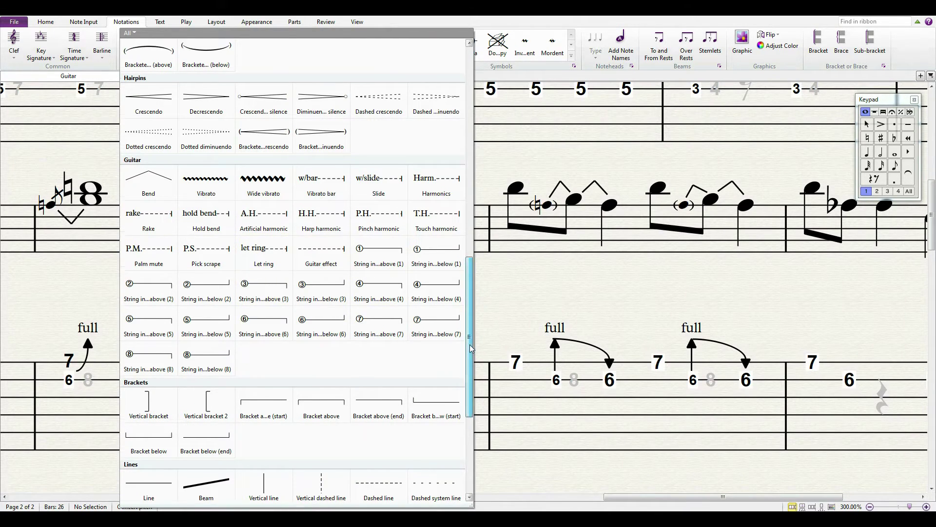
{"action": "left_click_drag", "start_coordinate": [470, 344], "coordinate": [469, 128]}
{"action": "left_click", "coordinate": [207, 75]}
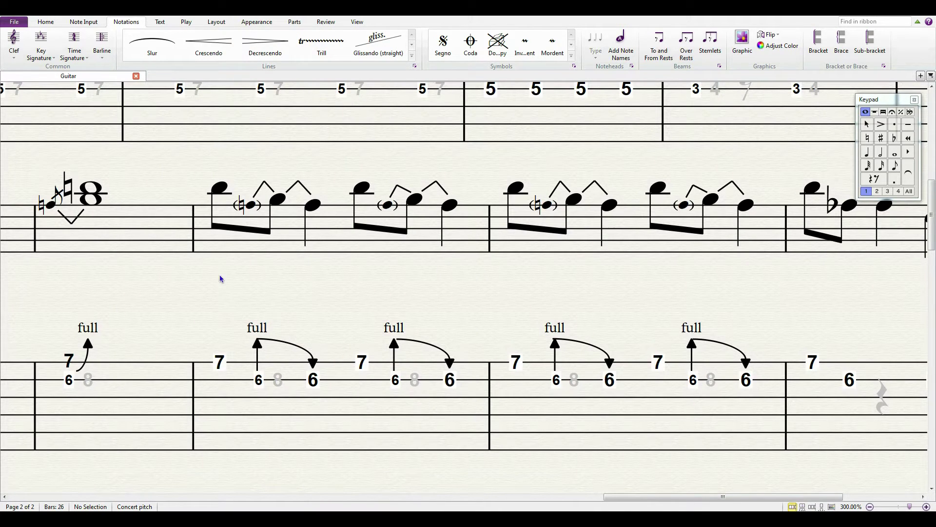
{"action": "left_click", "coordinate": [215, 193]}
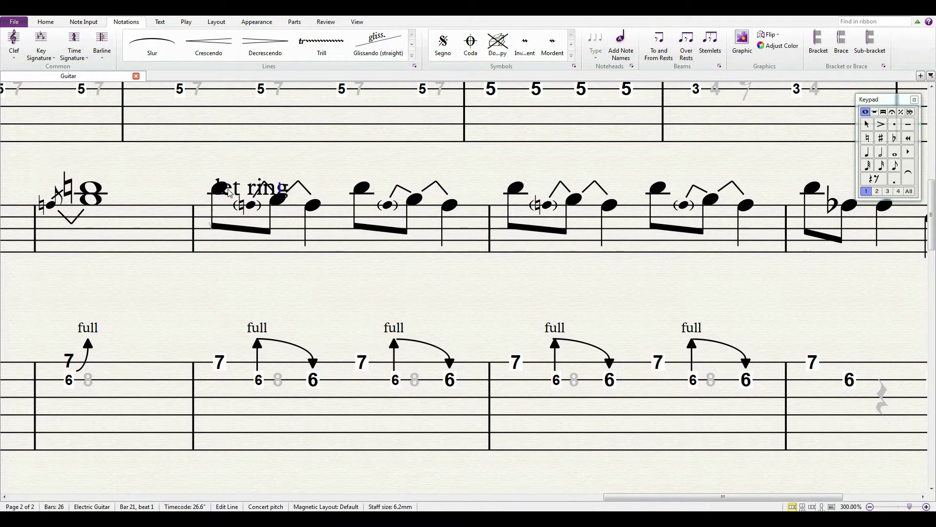
Move the let ring line below the treble staff and stretch it from bar 21's start to just before bar 23
{"action": "left_click_drag", "start_coordinate": [236, 192], "coordinate": [276, 280]}
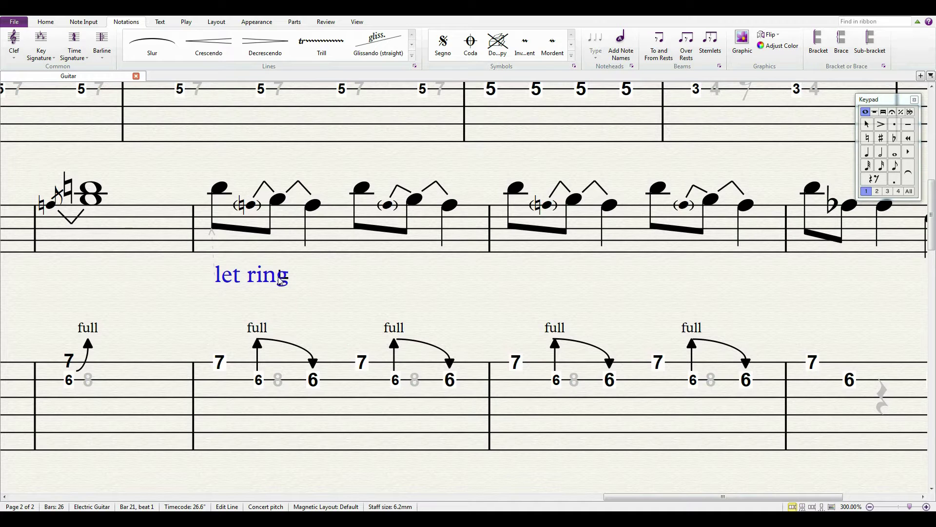
{"action": "left_click_drag", "start_coordinate": [283, 281], "coordinate": [751, 275]}
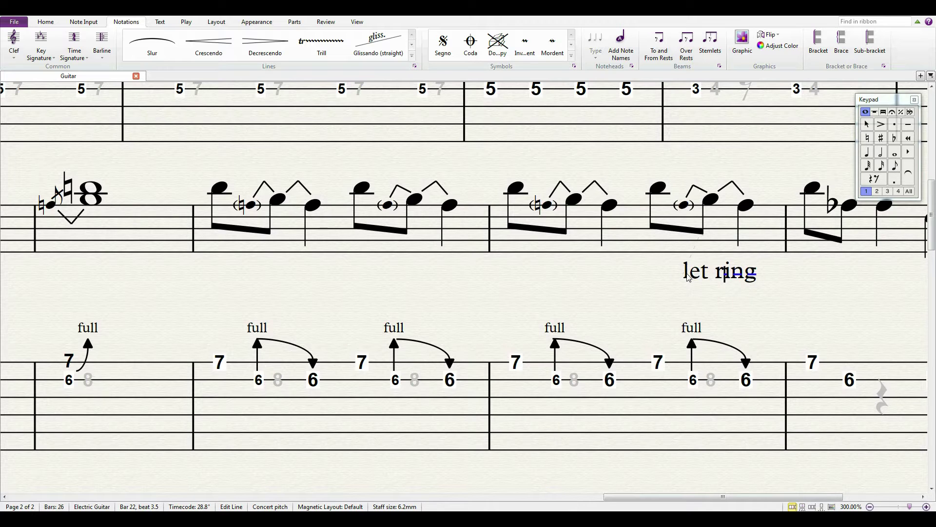
{"action": "left_click_drag", "start_coordinate": [688, 275], "coordinate": [206, 244]}
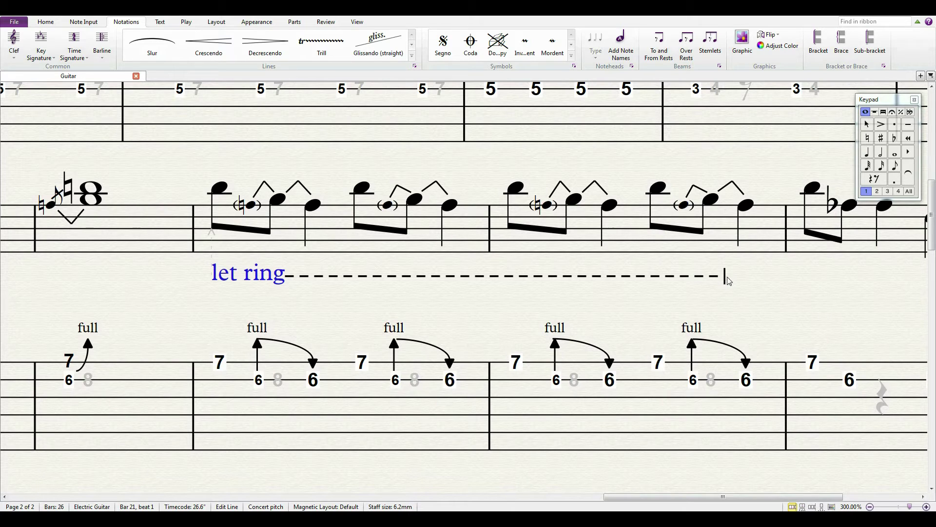
{"action": "left_click_drag", "start_coordinate": [725, 277], "coordinate": [764, 279]}
{"action": "left_click_drag", "start_coordinate": [778, 274], "coordinate": [794, 281]}
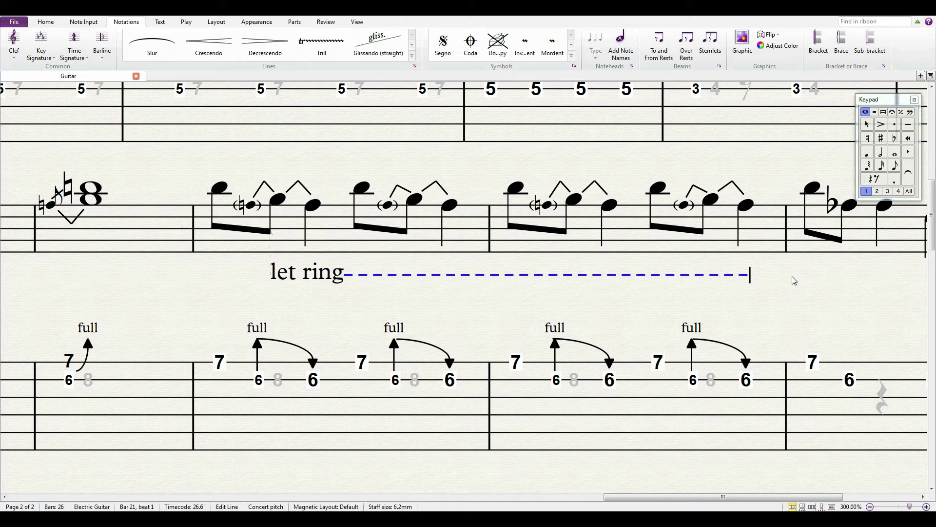
{"action": "left_click", "coordinate": [270, 281]}
{"action": "left_click_drag", "start_coordinate": [271, 283], "coordinate": [213, 282]}
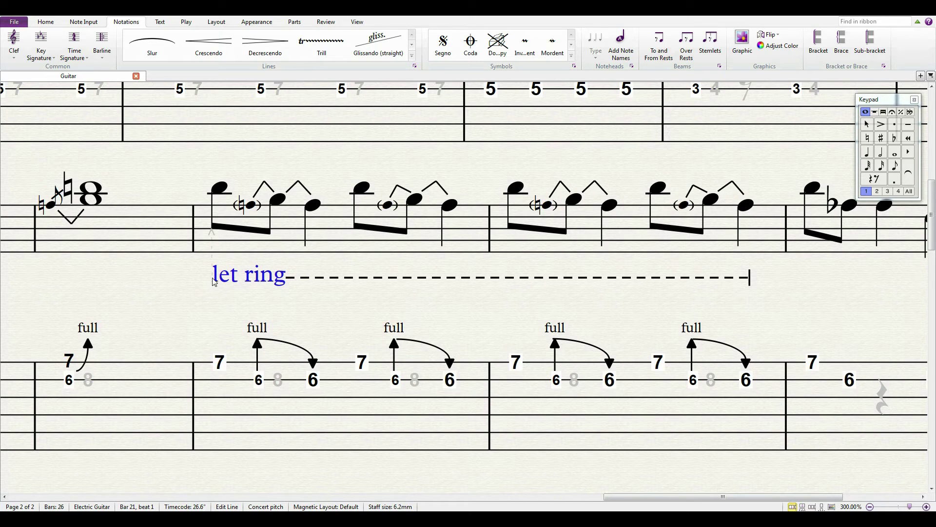